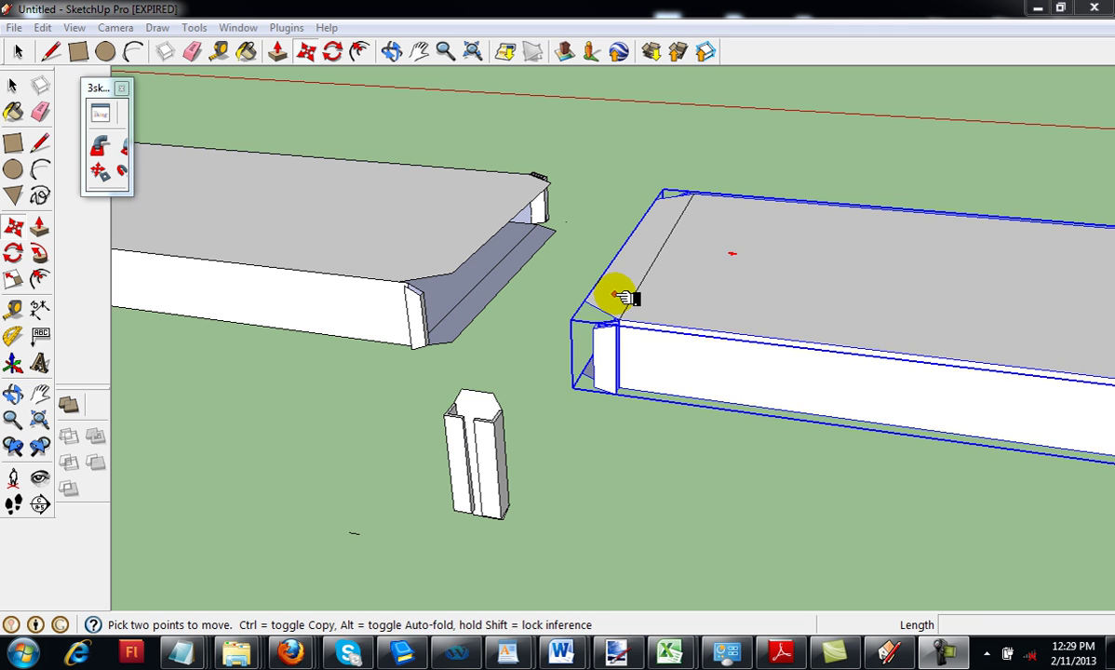
pyautogui.click(559, 281)
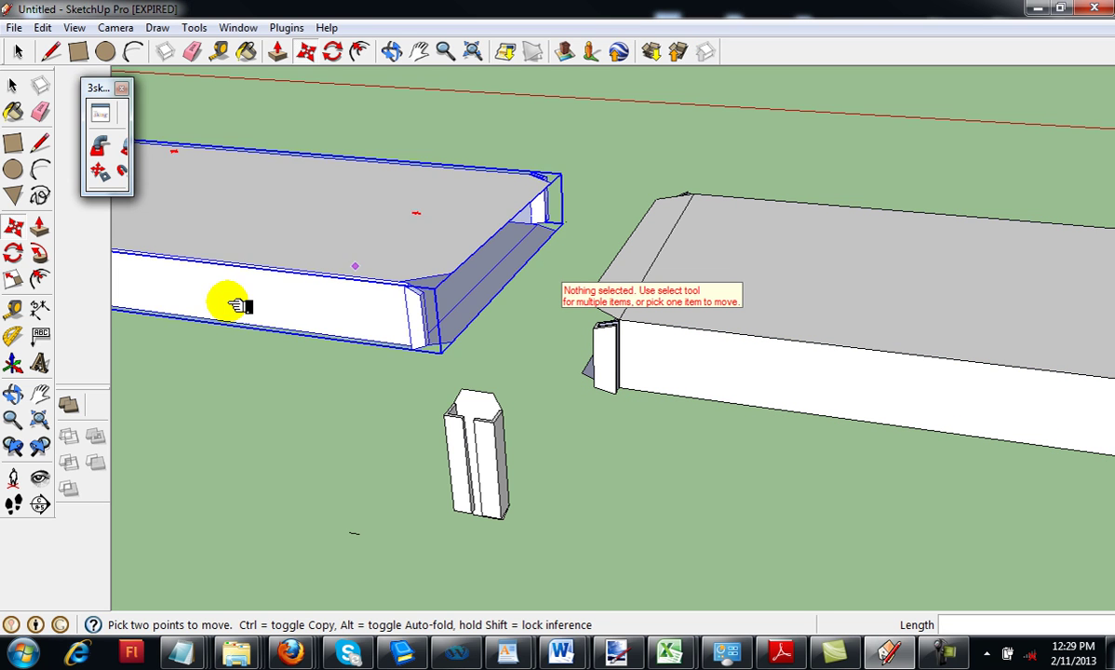
pyautogui.click(40, 143)
pyautogui.click(451, 273)
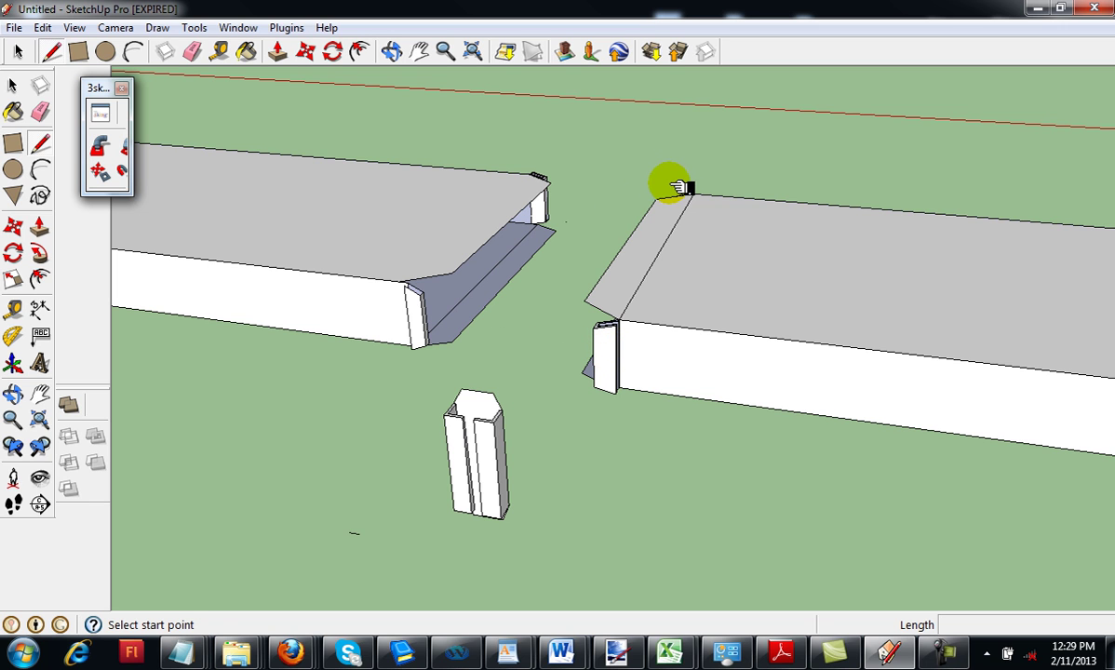
pyautogui.click(548, 181)
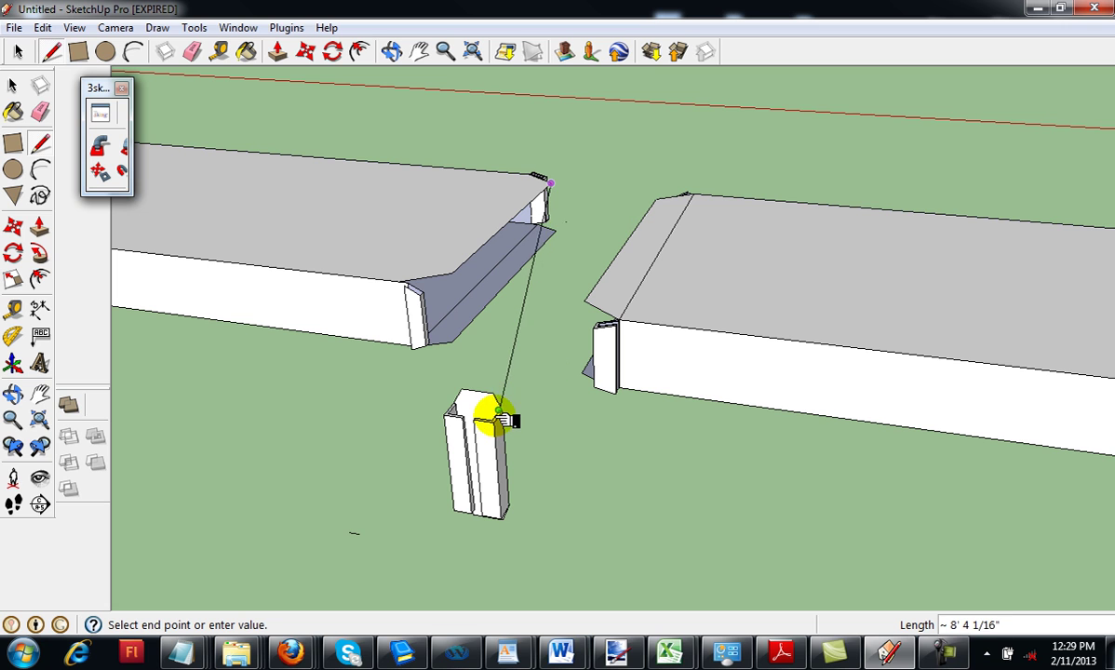
pyautogui.press('Escape')
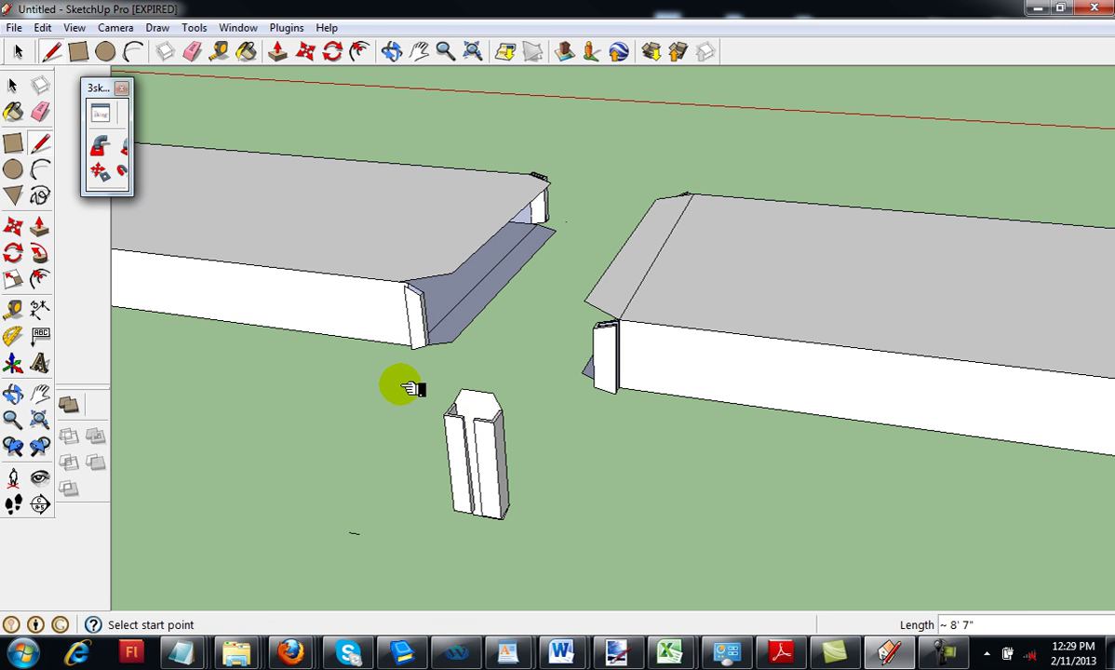
# Step: Select the loose connector clip and examine it and the two panel ends from above and from the front
pyautogui.click(13, 85)
pyautogui.moveTo(386, 343)
pyautogui.mouseDown()
pyautogui.moveTo(512, 423)
pyautogui.moveTo(537, 535)
pyautogui.mouseUp()
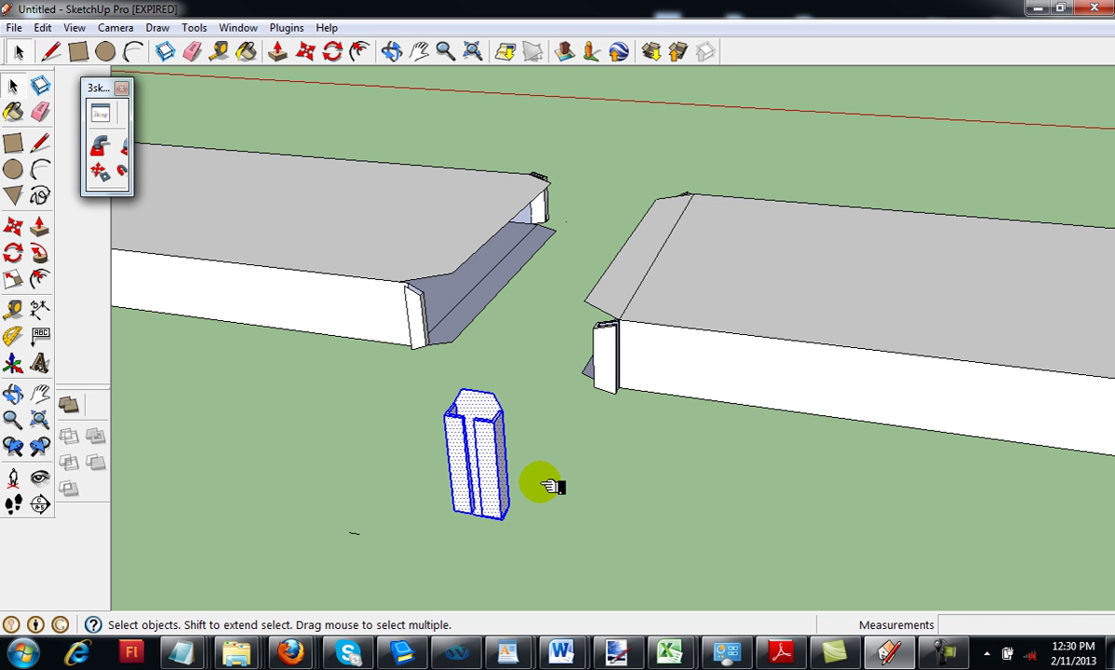
pyautogui.press('o')
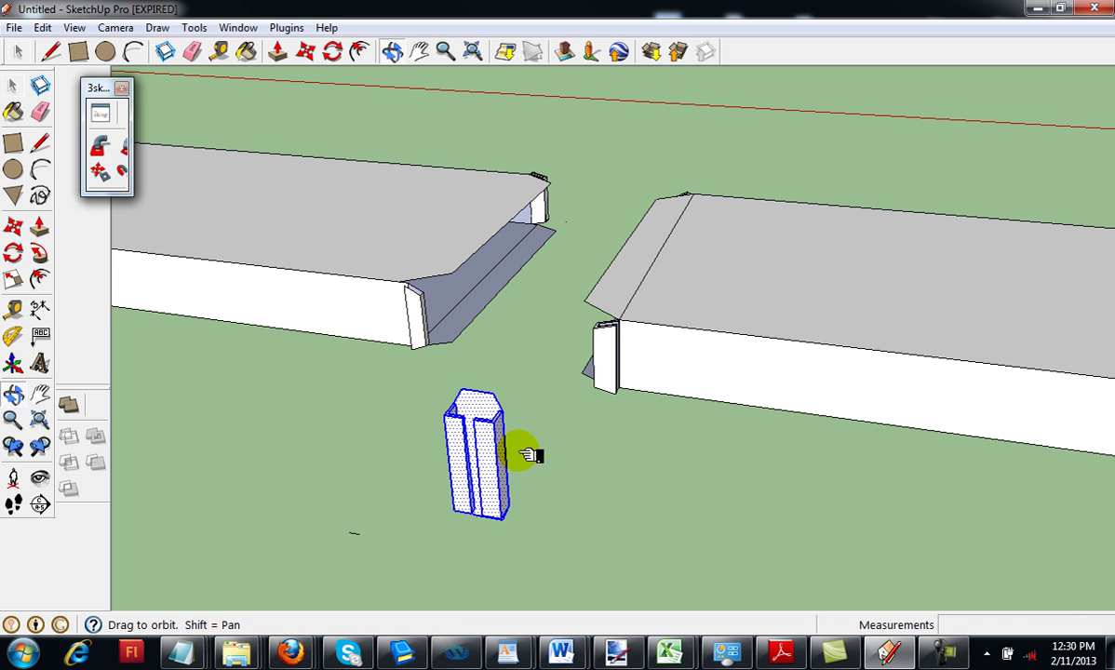
pyautogui.moveTo(528, 455); pyautogui.dragTo(552, 606)
pyautogui.press('l')
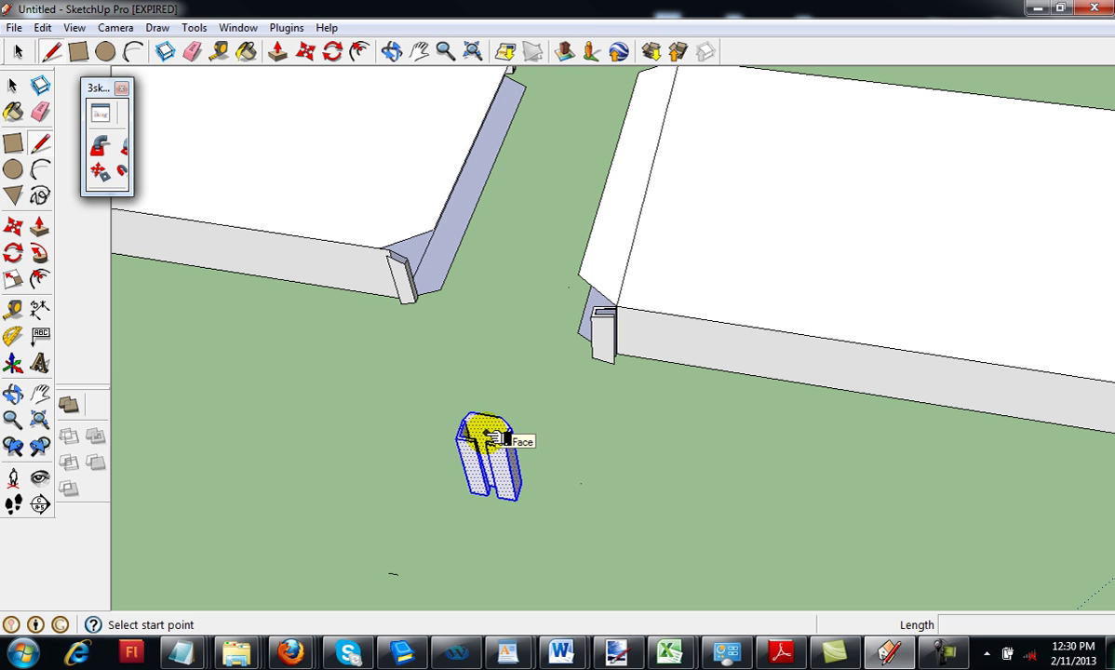
pyautogui.press('o')
pyautogui.moveTo(568, 454); pyautogui.dragTo(491, 592)
pyautogui.click(344, 350)
pyautogui.moveTo(350, 369); pyautogui.dragTo(610, 23)
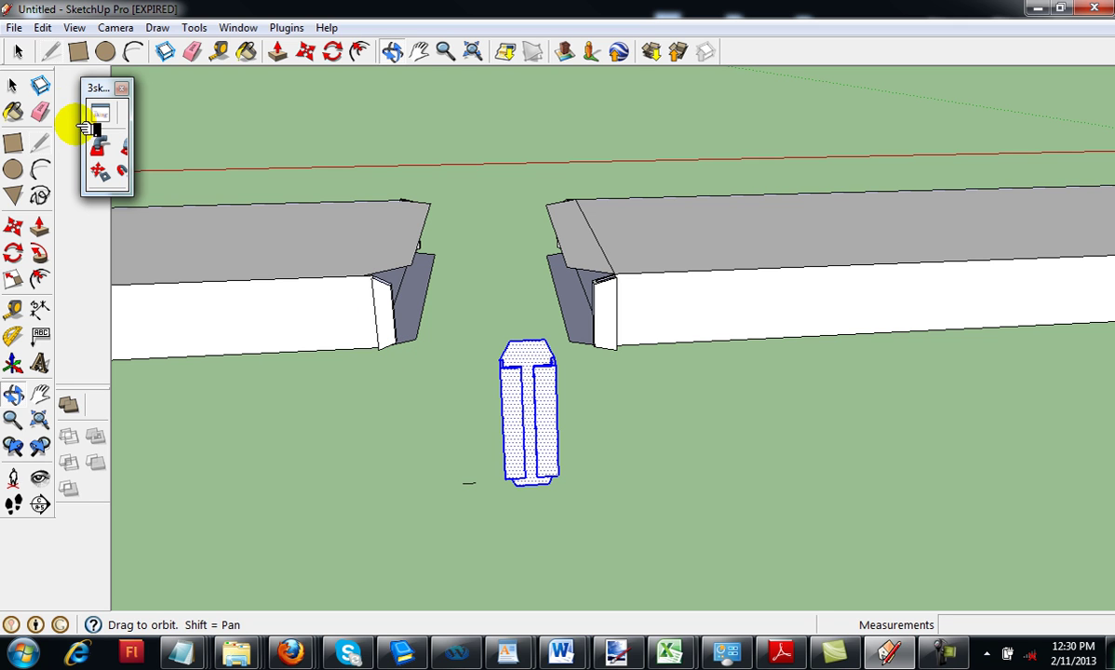
# Step: Move the left panel across the gap until its end meets the end of the right panel
pyautogui.click(13, 85)
pyautogui.click(13, 84)
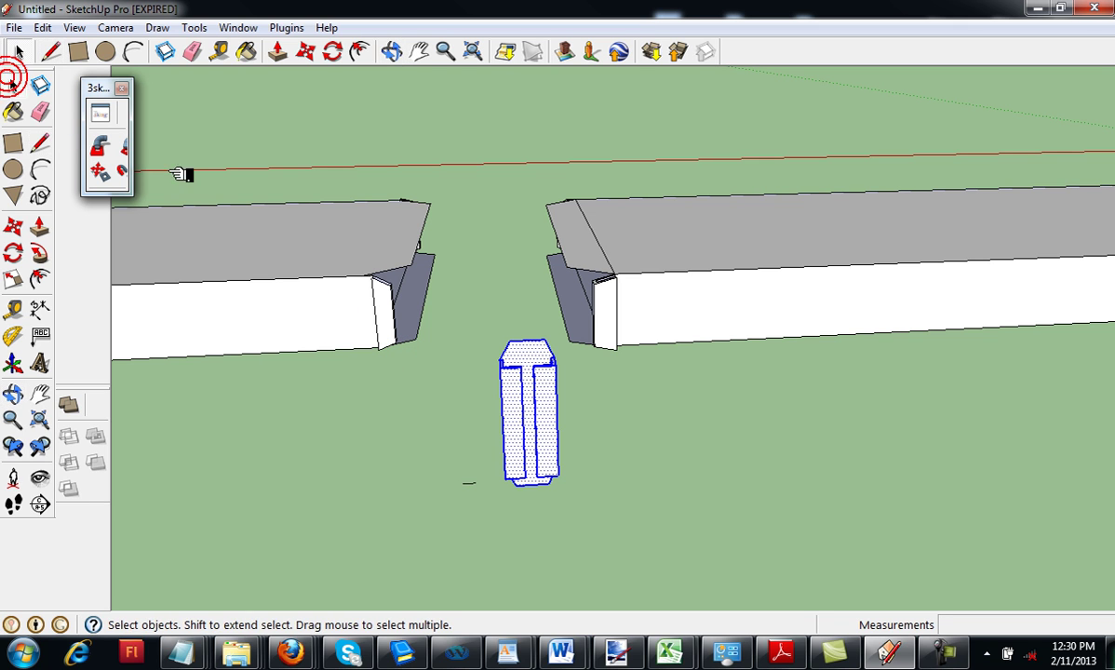
pyautogui.click(296, 263)
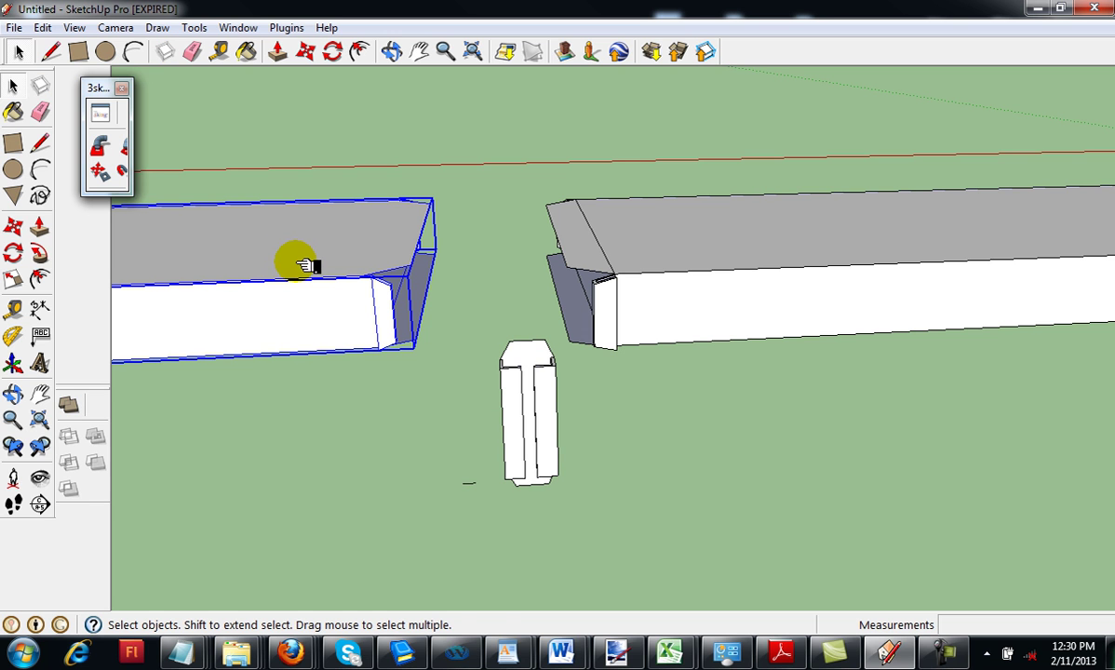
pyautogui.press('m')
pyautogui.moveTo(292, 264); pyautogui.dragTo(498, 272)
pyautogui.scroll(4, 499, 273)
pyautogui.moveTo(504, 266); pyautogui.dragTo(515, 283)
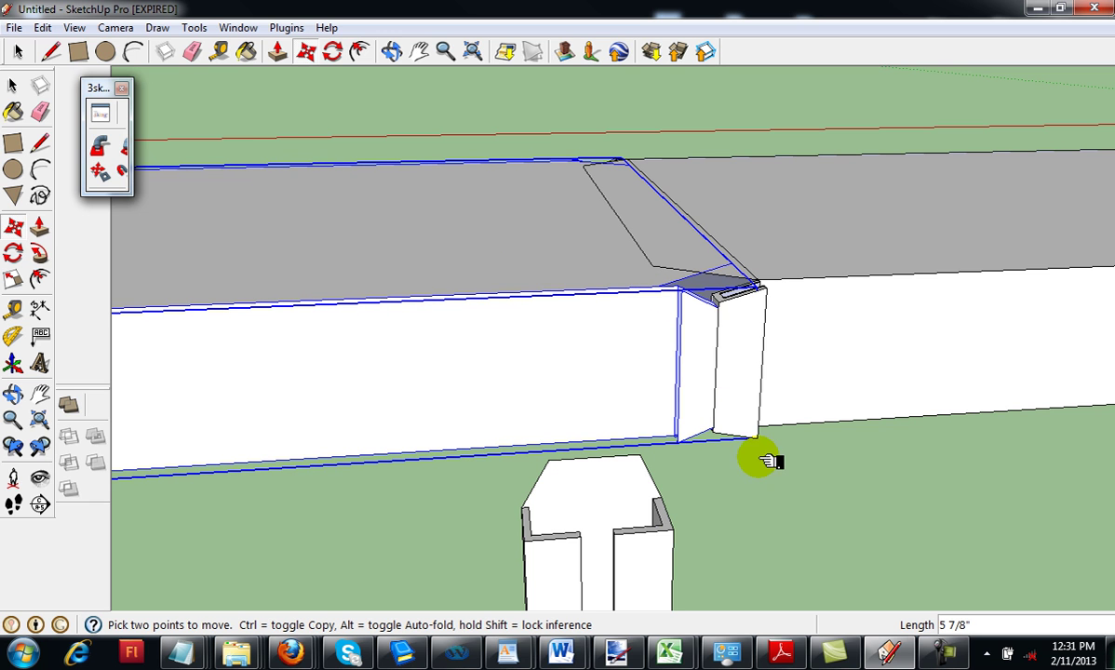
# Step: Fine-position the left panel so its corner flange sits beside the right panel's flange and the front edges line up
pyautogui.scroll(-2, 827, 511)
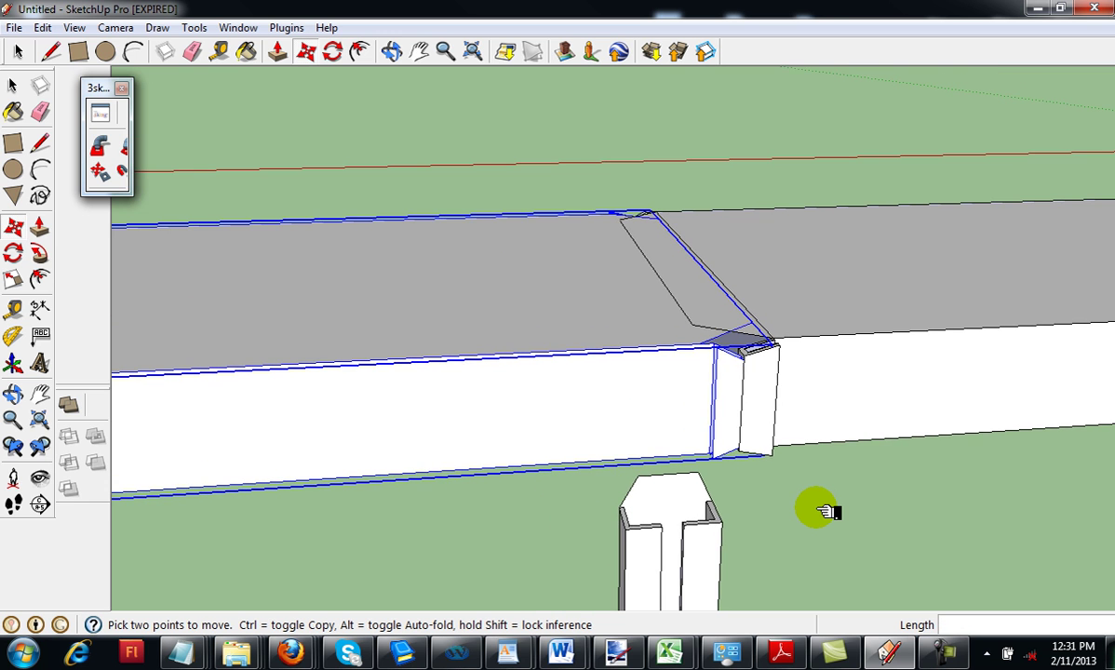
pyautogui.scroll(-1, 827, 511)
pyautogui.press('o')
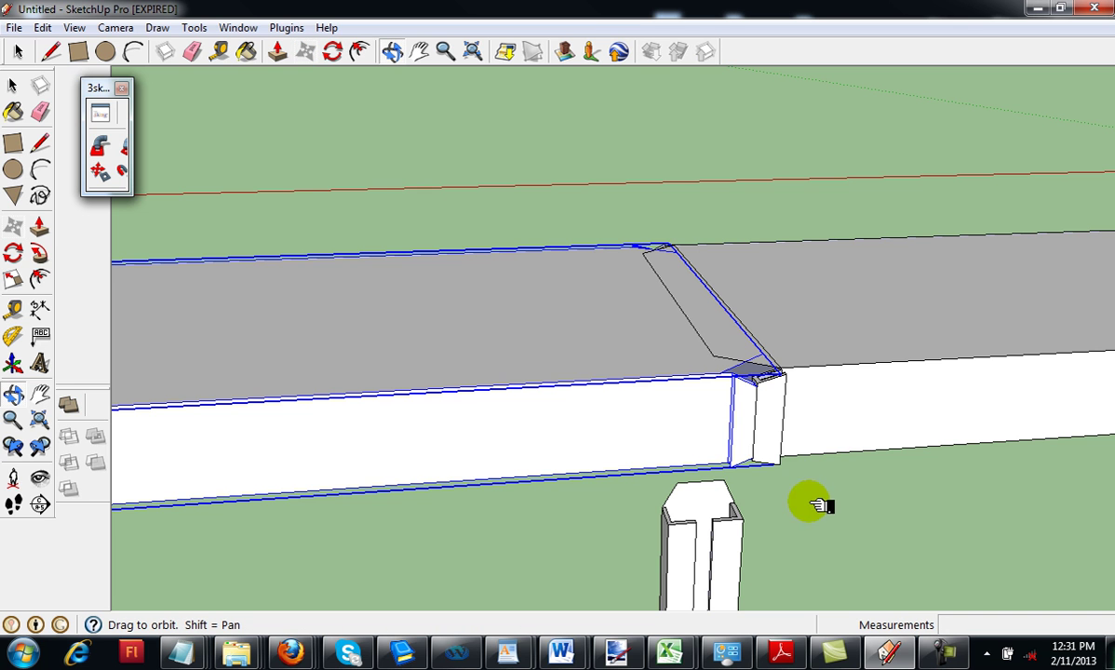
pyautogui.moveTo(596, 251); pyautogui.dragTo(568, 358)
pyautogui.moveTo(554, 241); pyautogui.dragTo(524, 416)
pyautogui.press('m')
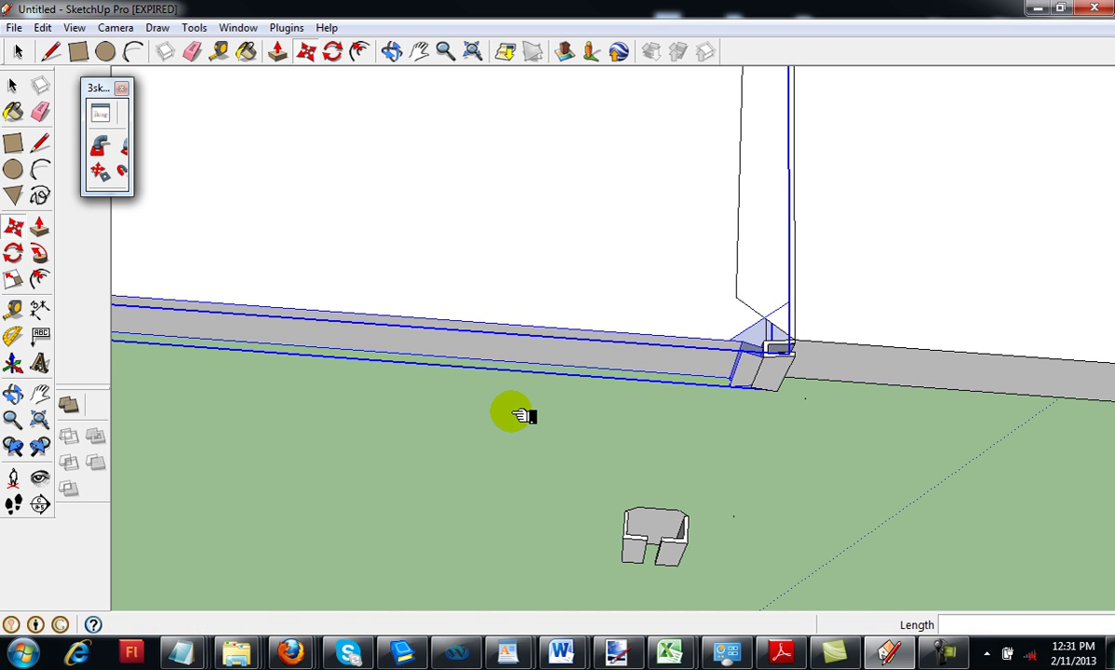
pyautogui.click(524, 416)
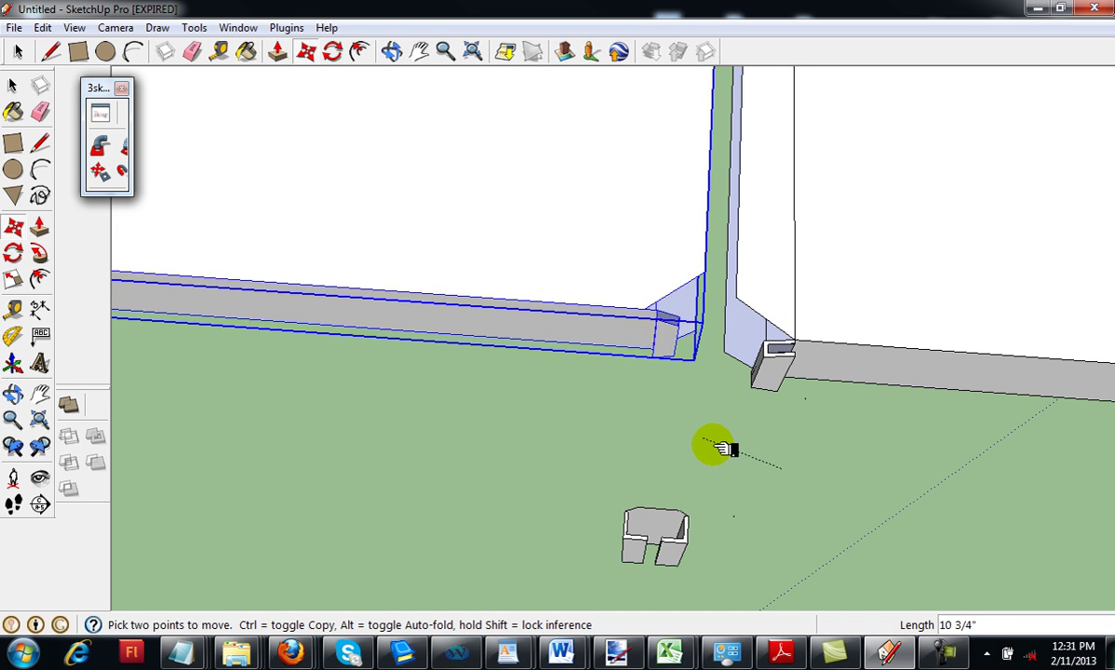
pyautogui.click(782, 471)
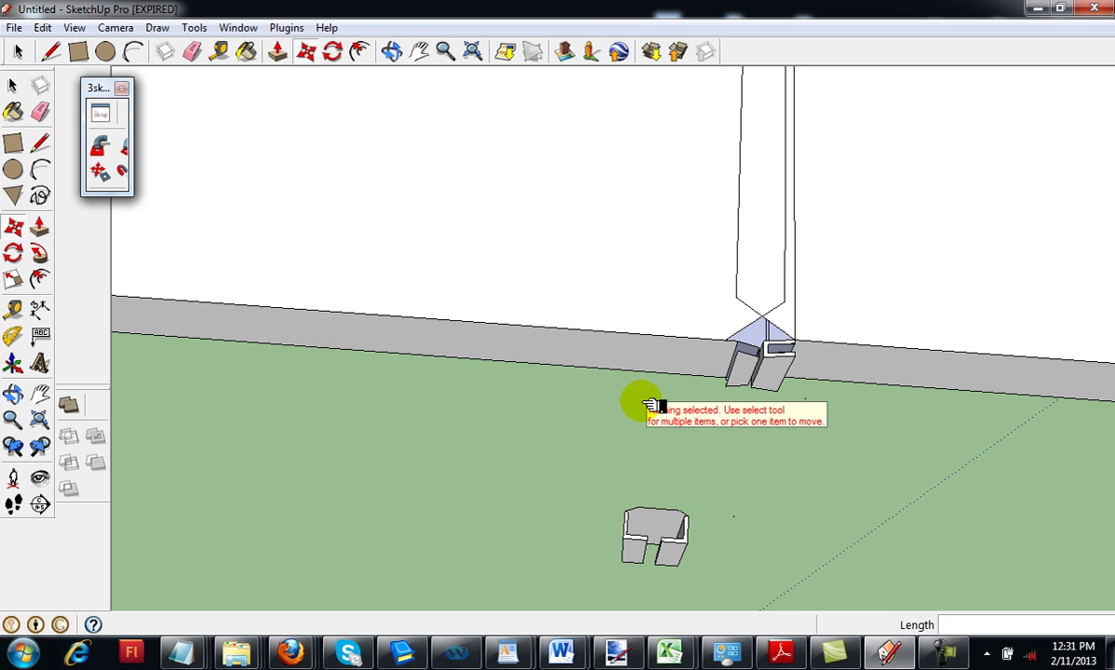
# Step: Examine the joined panel corner and the connector clip from above, from the front and close up
pyautogui.press('o')
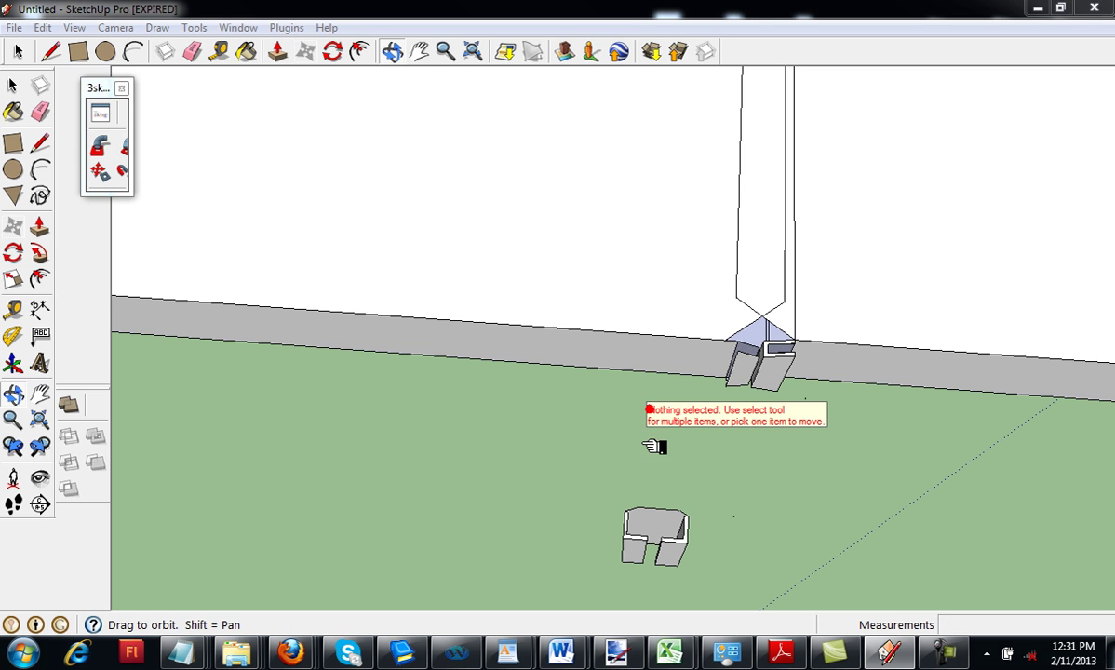
pyautogui.moveTo(655, 398); pyautogui.dragTo(540, 477)
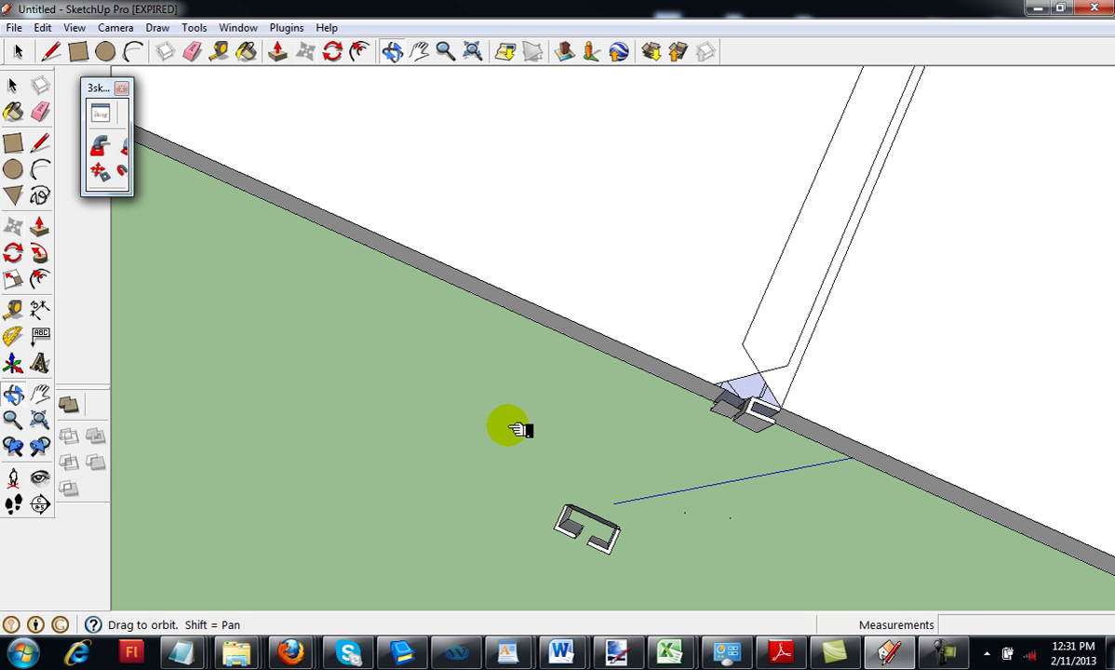
pyautogui.moveTo(532, 472); pyautogui.dragTo(684, 141)
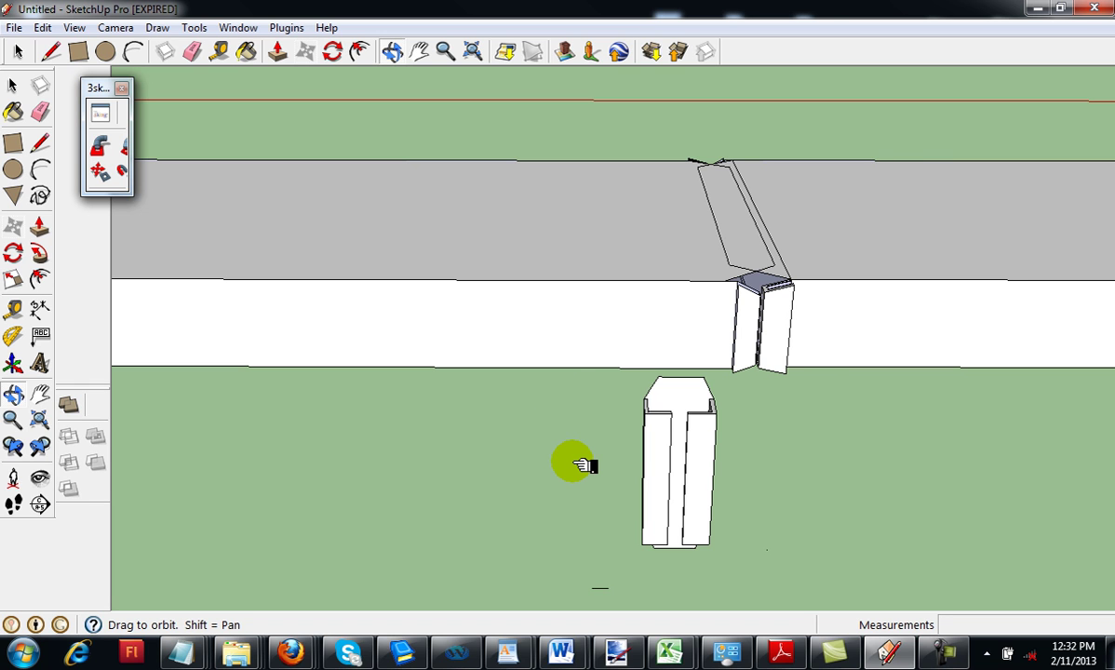
pyautogui.scroll(3, 584, 465)
pyautogui.scroll(-2, 584, 466)
pyautogui.scroll(4, 585, 465)
pyautogui.scroll(-3, 597, 528)
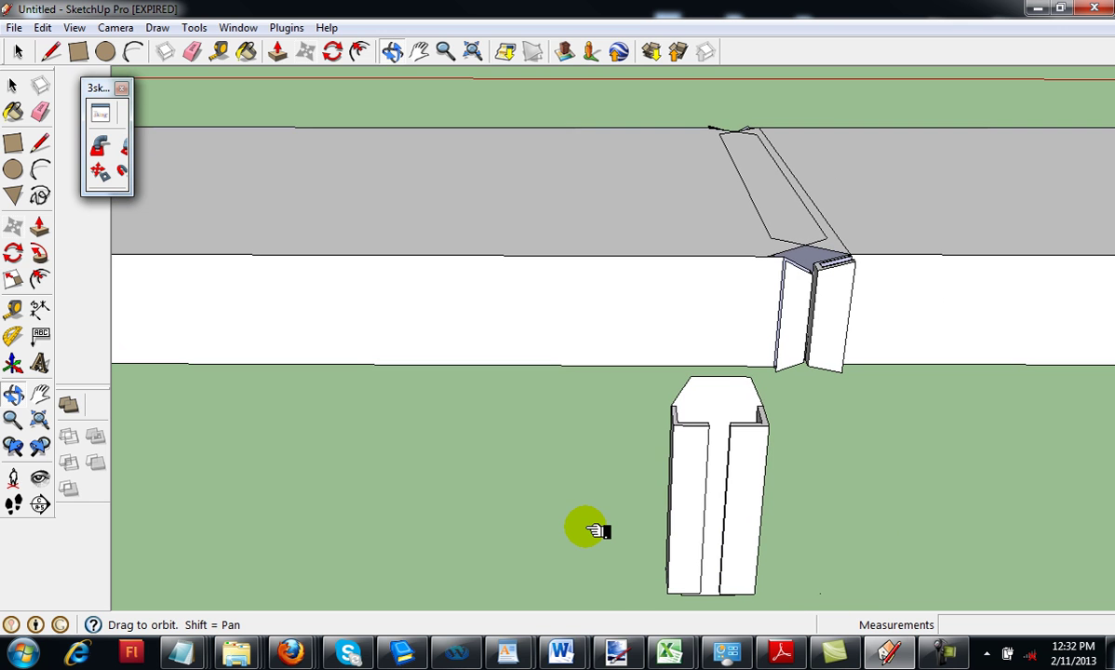
pyautogui.moveTo(586, 528); pyautogui.dragTo(597, 570, button='middle')
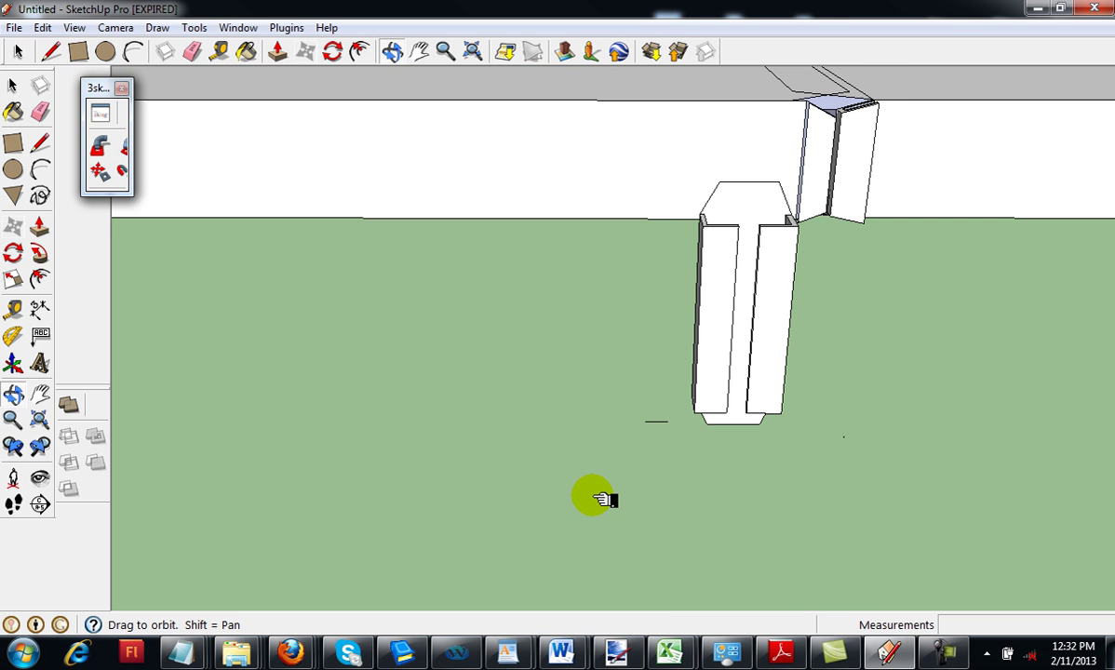
pyautogui.moveTo(551, 368); pyautogui.dragTo(570, 496, button='middle')
pyautogui.moveTo(570, 246); pyautogui.dragTo(578, 442, button='middle')
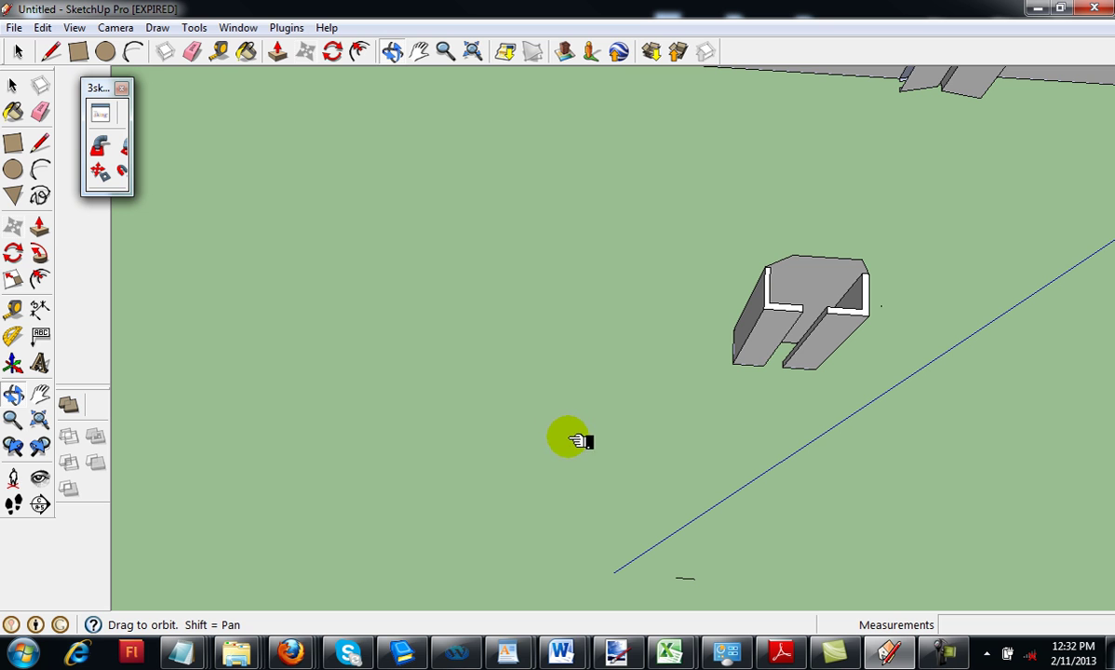
pyautogui.click(15, 255)
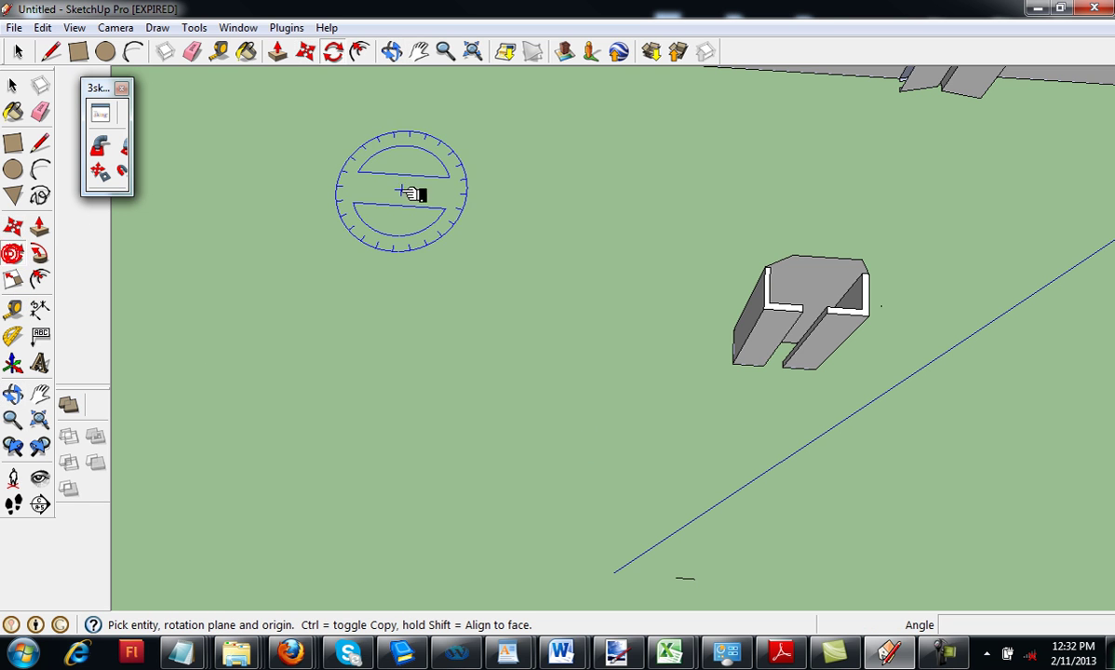
pyautogui.click(764, 265)
pyautogui.click(775, 270)
pyautogui.click(772, 270)
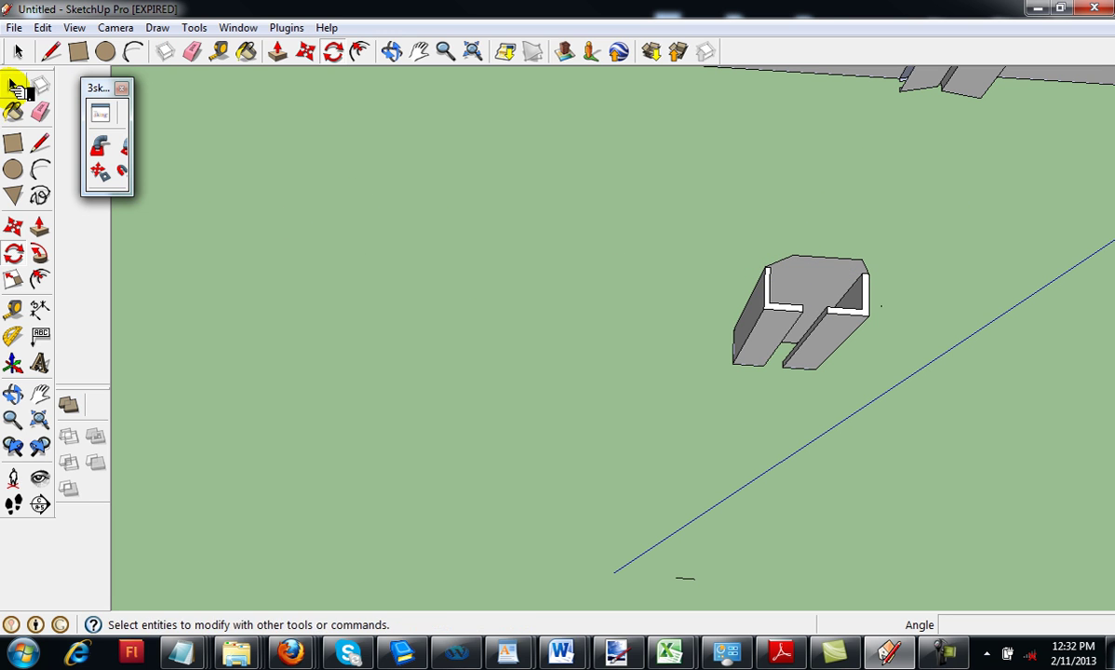
pyautogui.click(12, 86)
pyautogui.moveTo(748, 218); pyautogui.dragTo(868, 404)
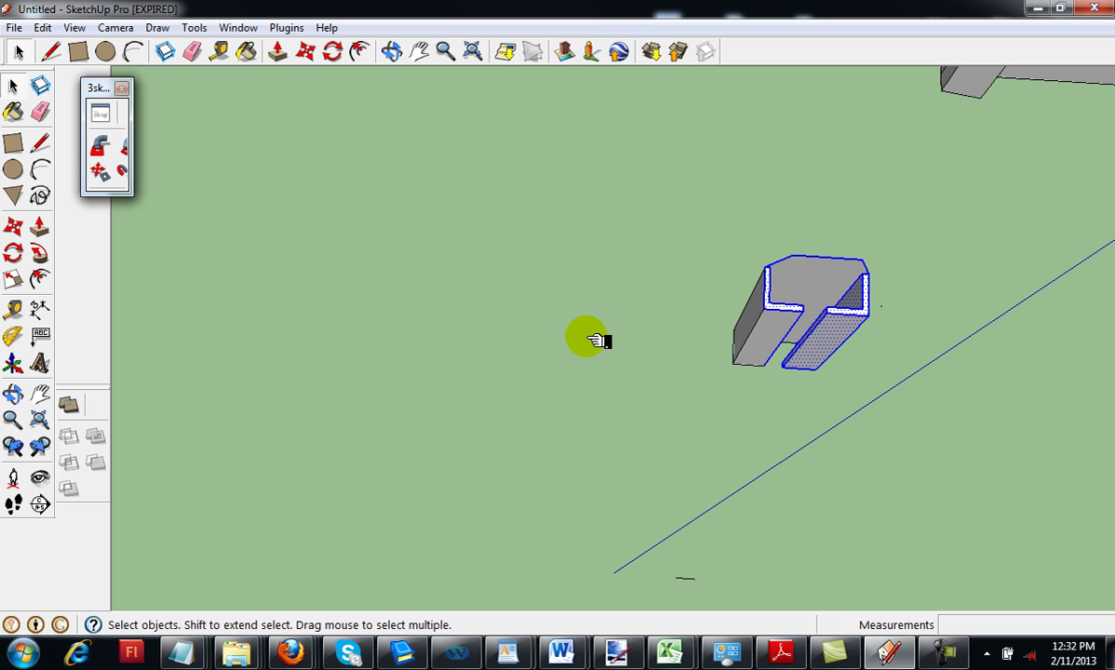
pyautogui.scroll(3, 603, 367)
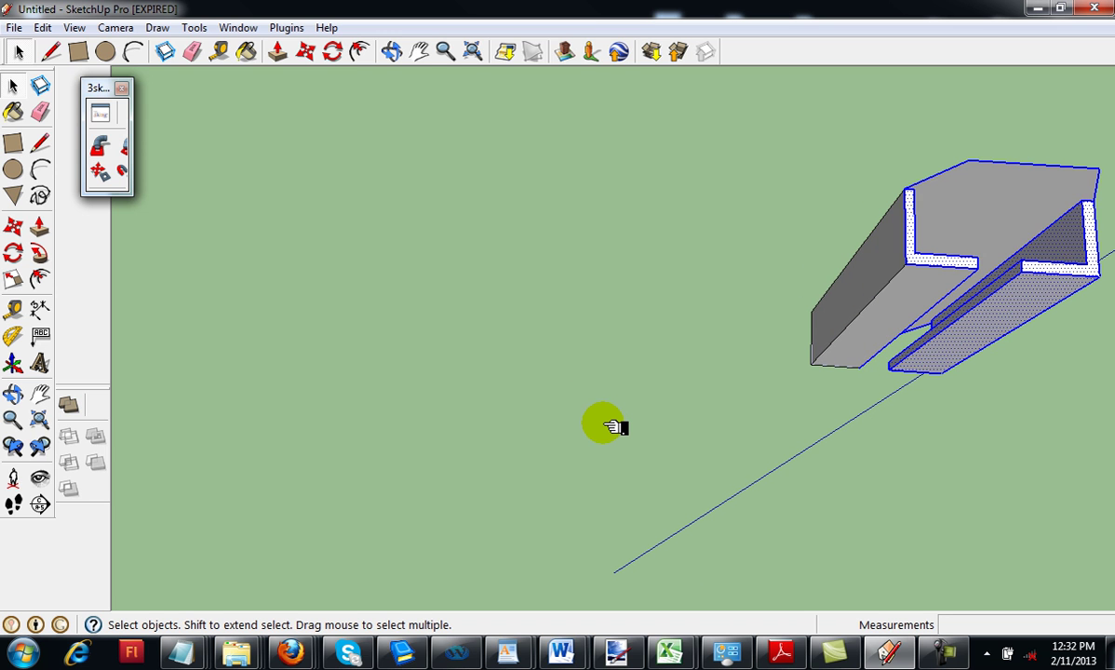
pyautogui.scroll(-6, 614, 428)
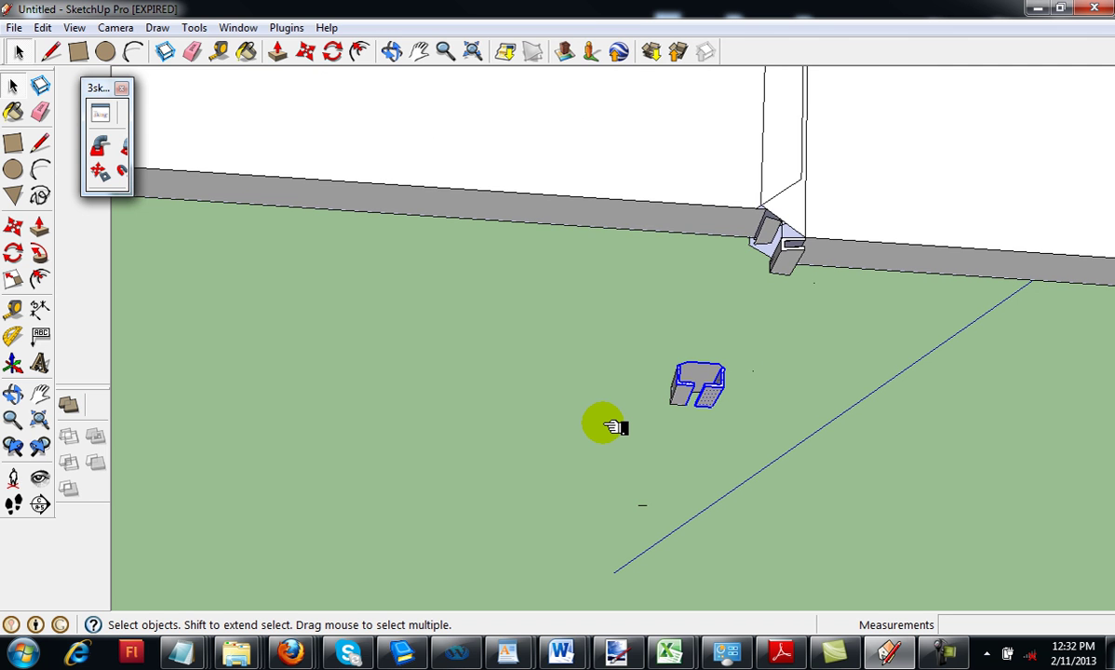
# Step: Clear the selection and move the left panel 5 5/8" so its flange is aligned with the right panel's flange again
pyautogui.press('m')
pyautogui.click(628, 184)
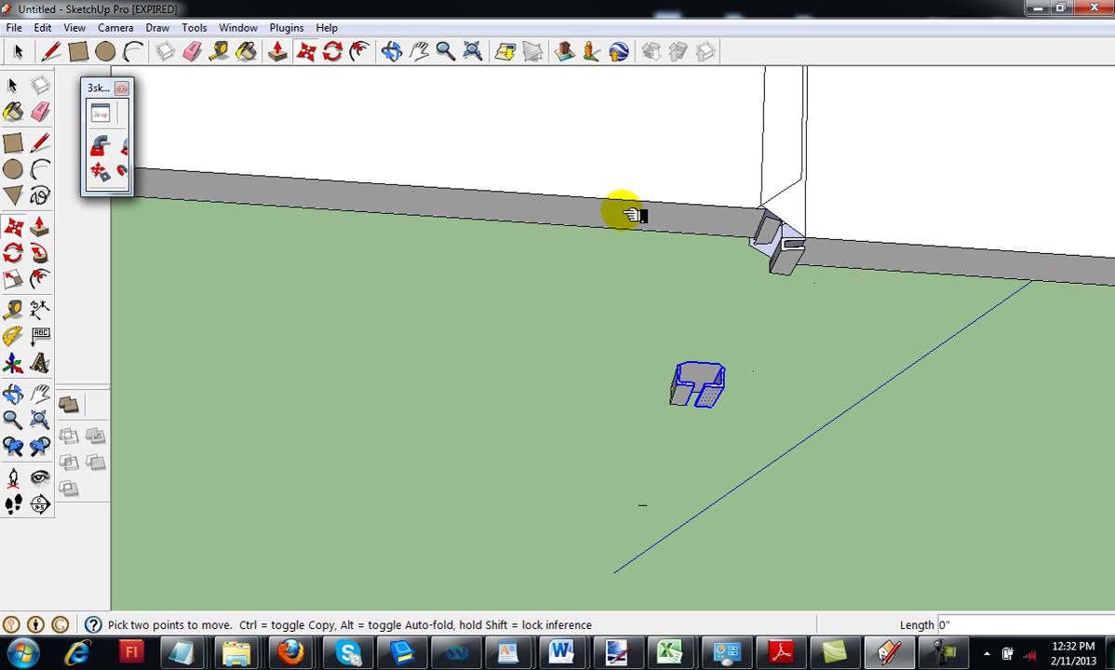
pyautogui.click(623, 214)
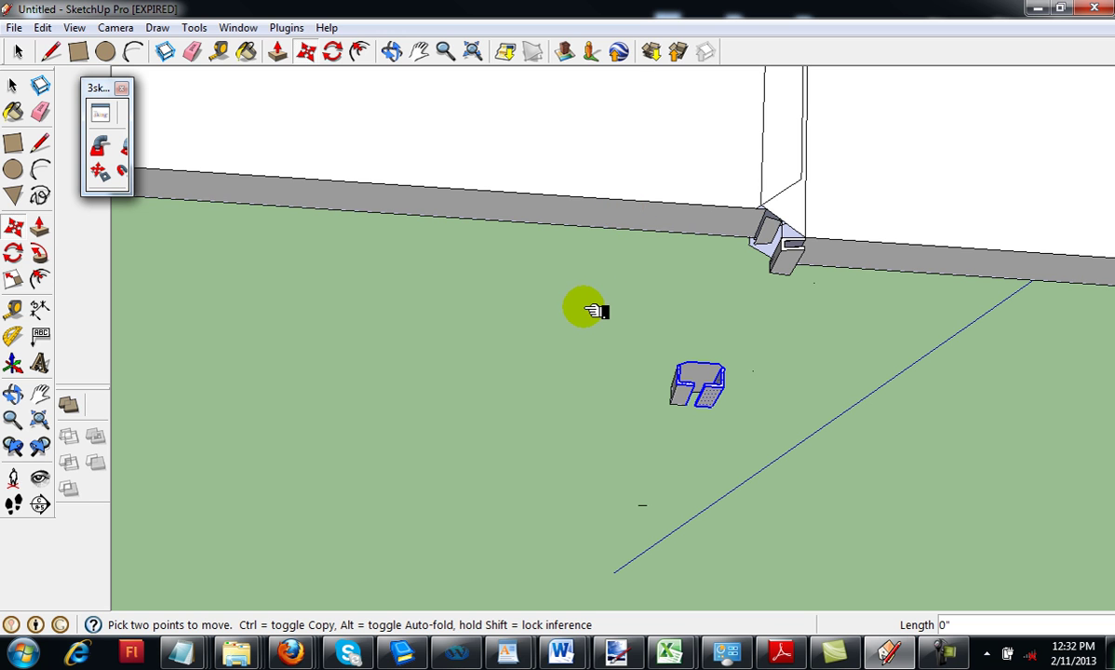
pyautogui.hotkey('ctrl', 't')
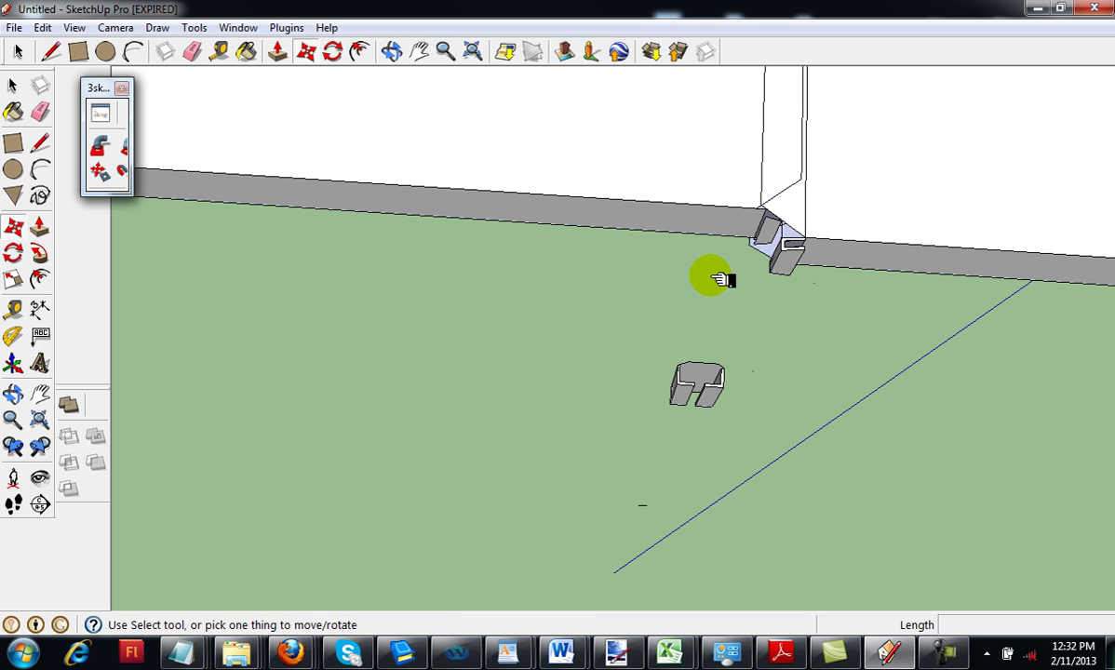
pyautogui.click(723, 226)
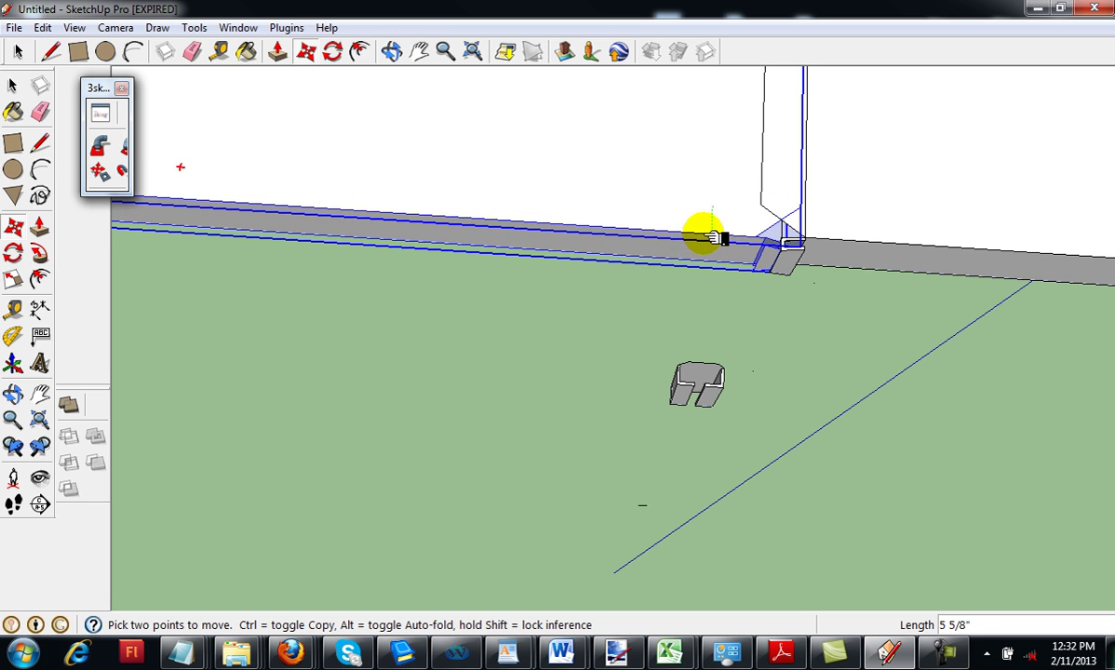
pyautogui.click(710, 237)
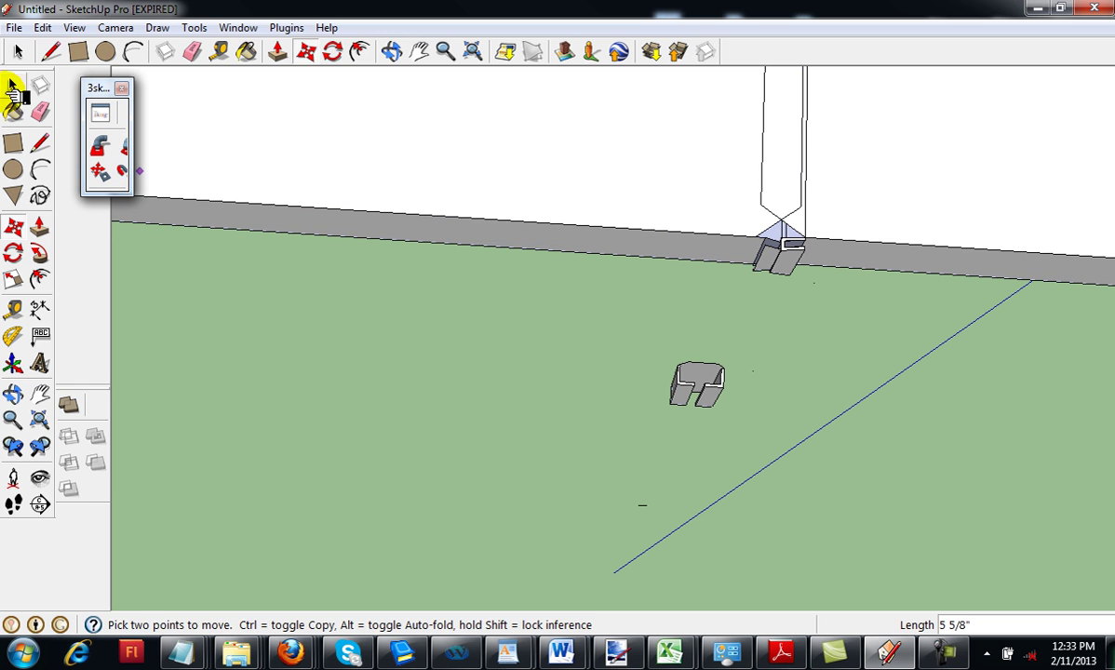
# Step: Select the whole loose connector clip and rotate it 180° about its corner so its open side faces the panels
pyautogui.click(13, 85)
pyautogui.click(15, 86)
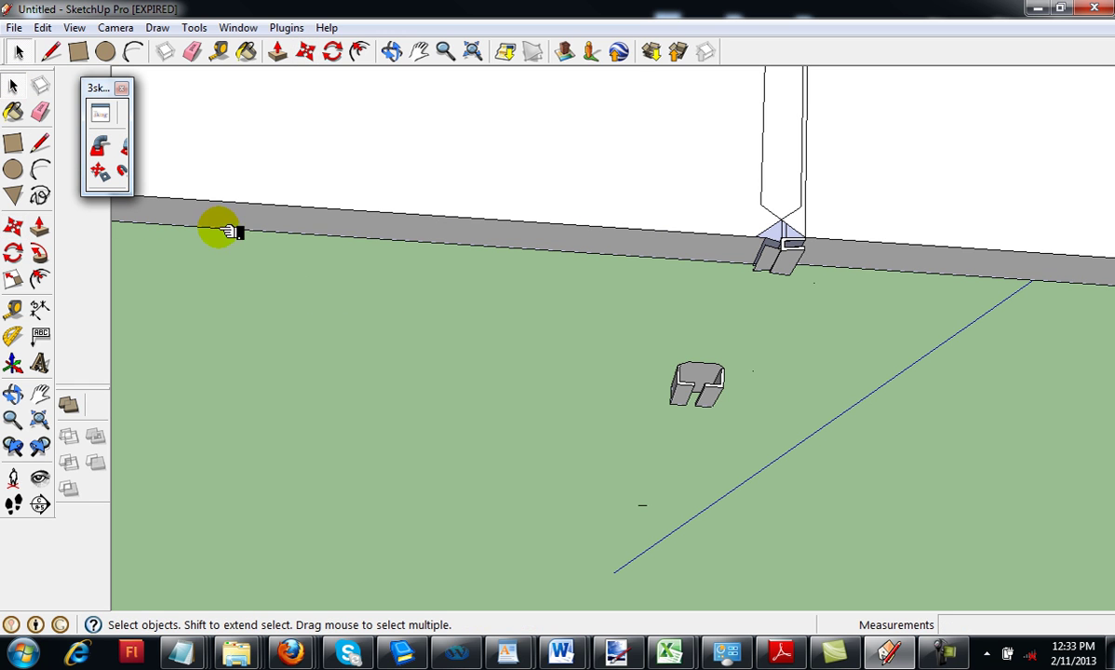
pyautogui.click(654, 351)
pyautogui.moveTo(745, 391); pyautogui.dragTo(742, 411)
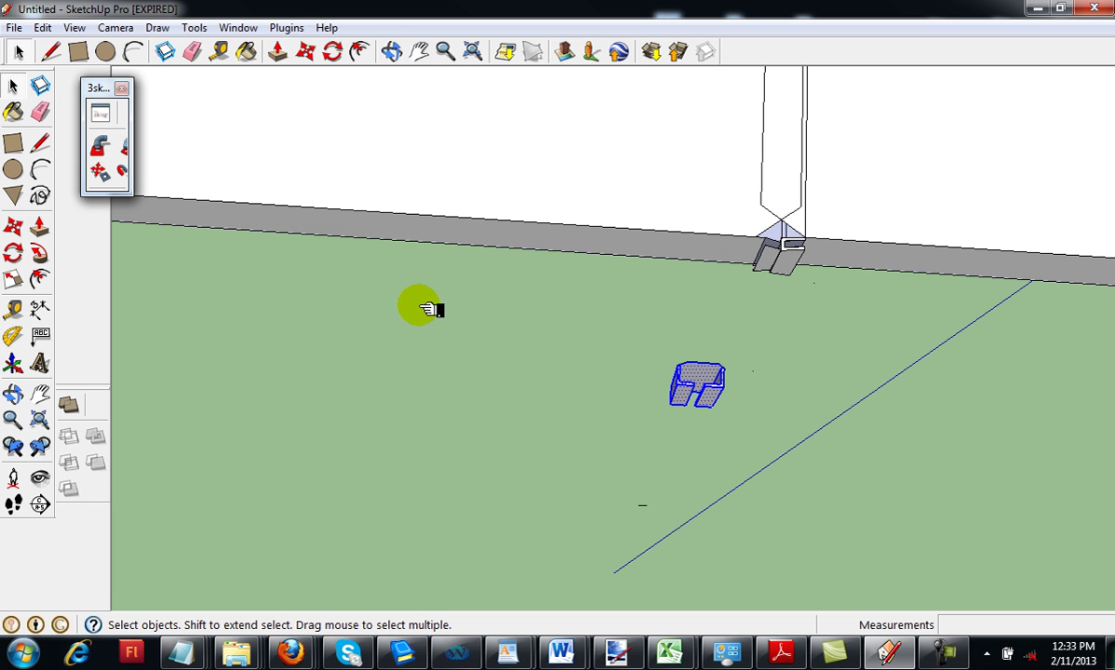
pyautogui.click(13, 253)
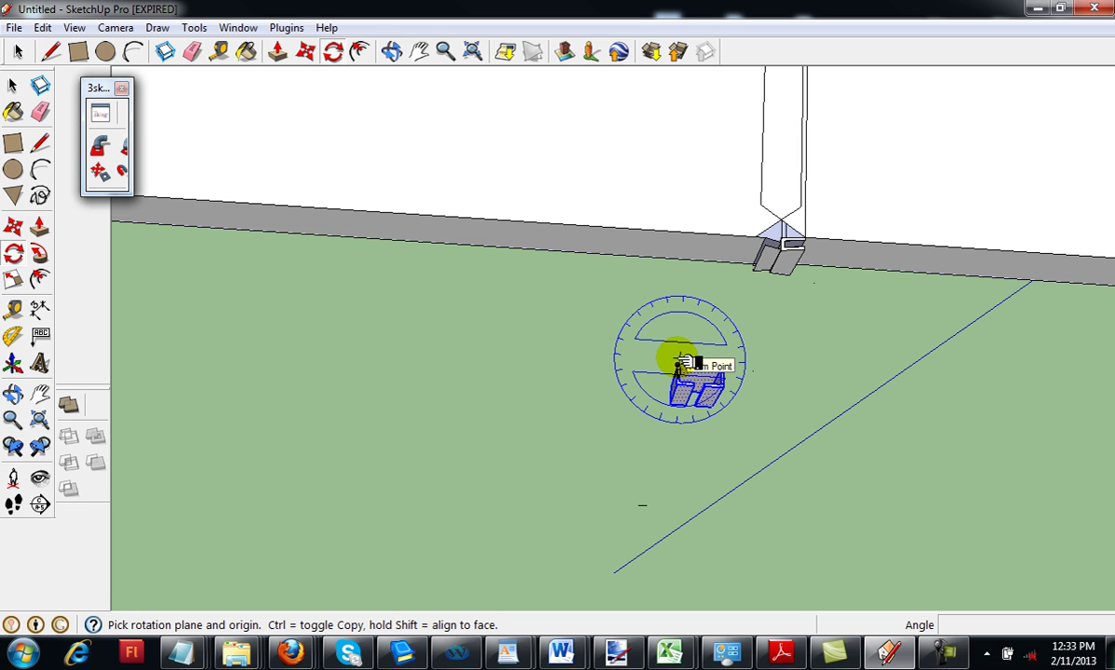
pyautogui.moveTo(683, 361); pyautogui.dragTo(671, 361)
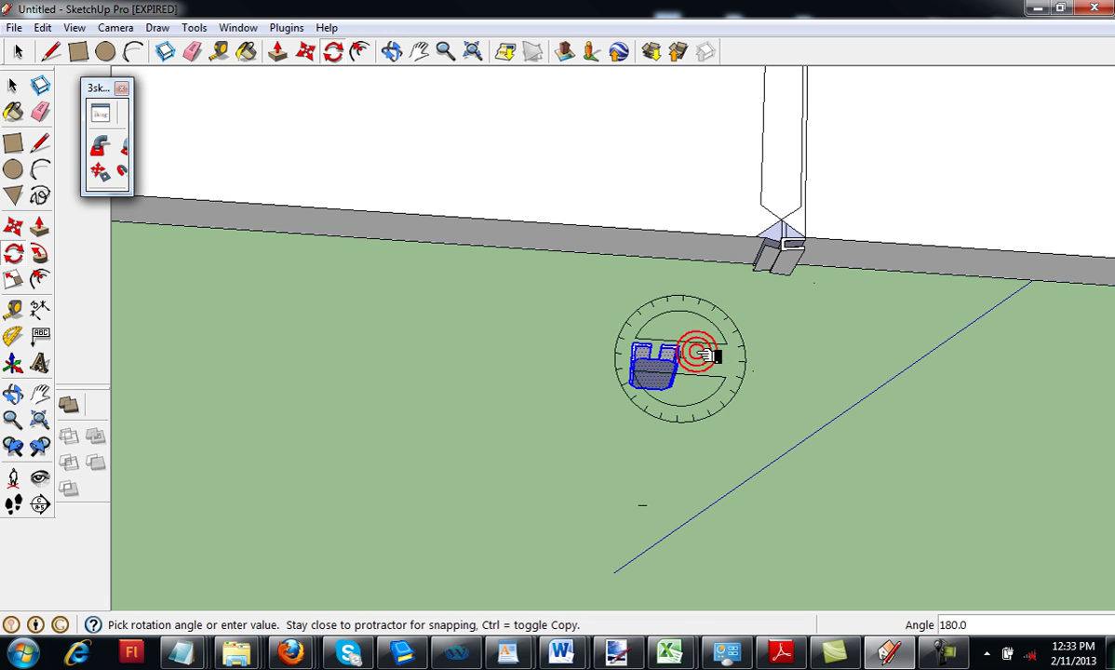
pyautogui.click(701, 355)
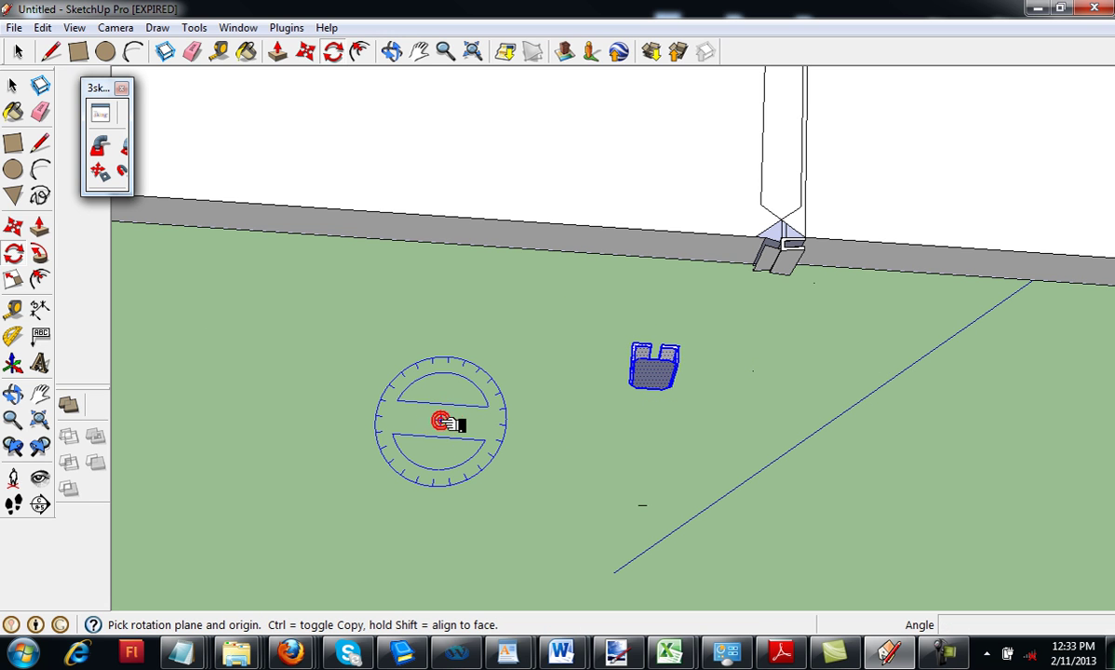
# Step: Move the rotated connector clip about 2' 8 5/16" to the corner flanges at the panel joint
pyautogui.click(442, 422)
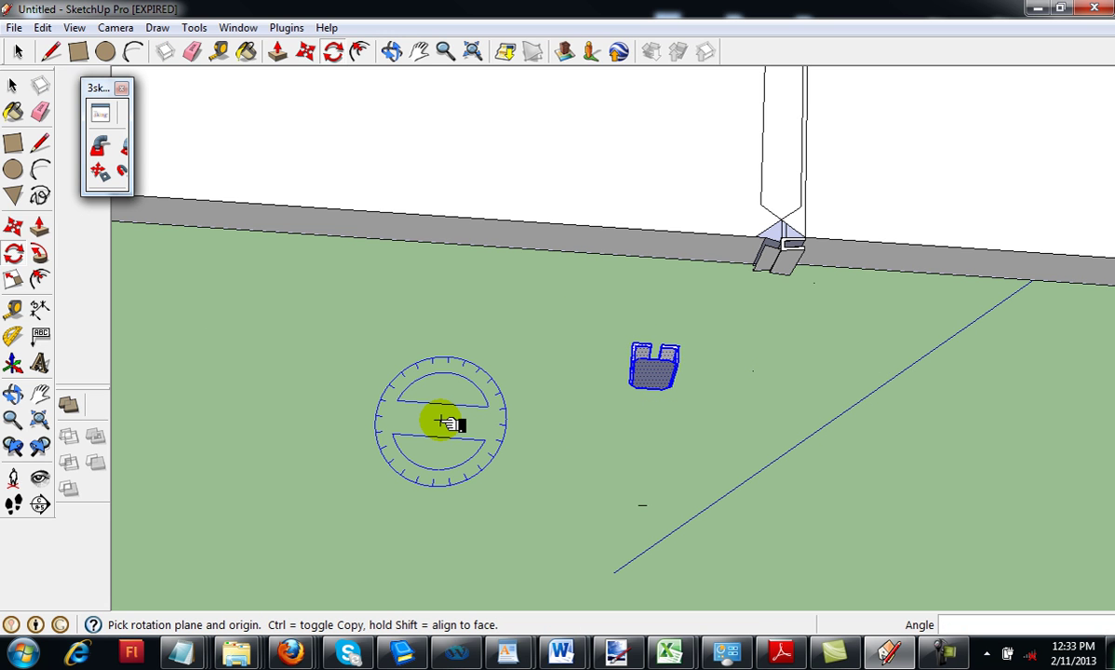
pyautogui.moveTo(441, 422); pyautogui.dragTo(743, 319)
pyautogui.press('m')
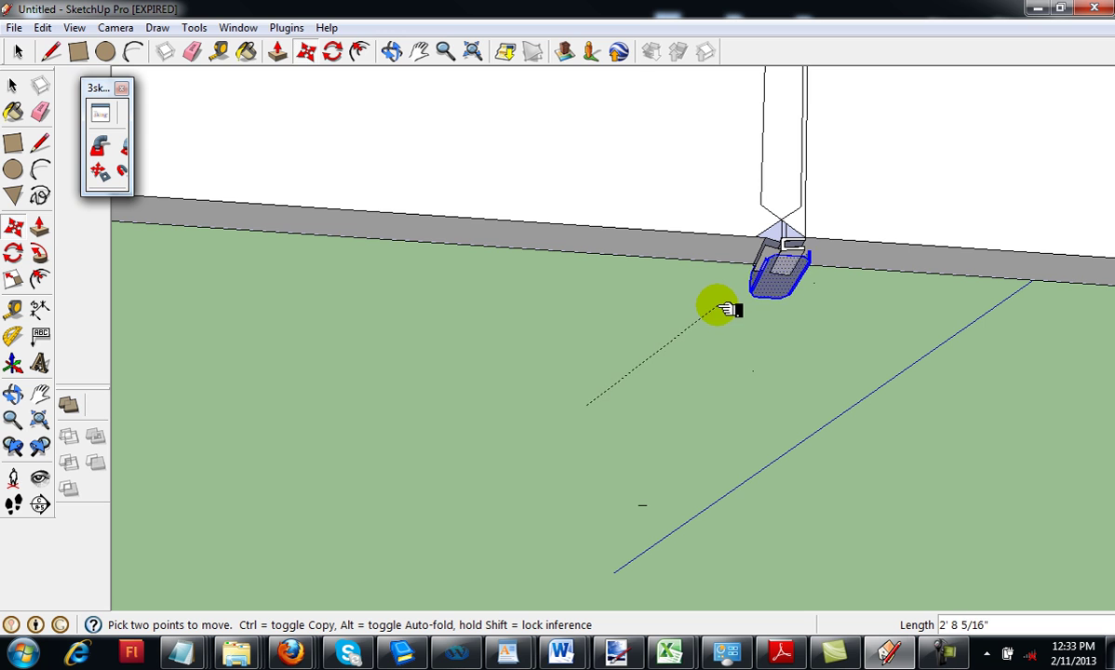
pyautogui.moveTo(726, 307); pyautogui.dragTo(764, 323)
# Step: Move the connector clip about 10 7/8" onto the joined flanges, snapping to the endpoint at the flanges' lower end
pyautogui.press('o')
pyautogui.moveTo(821, 353); pyautogui.dragTo(790, 273)
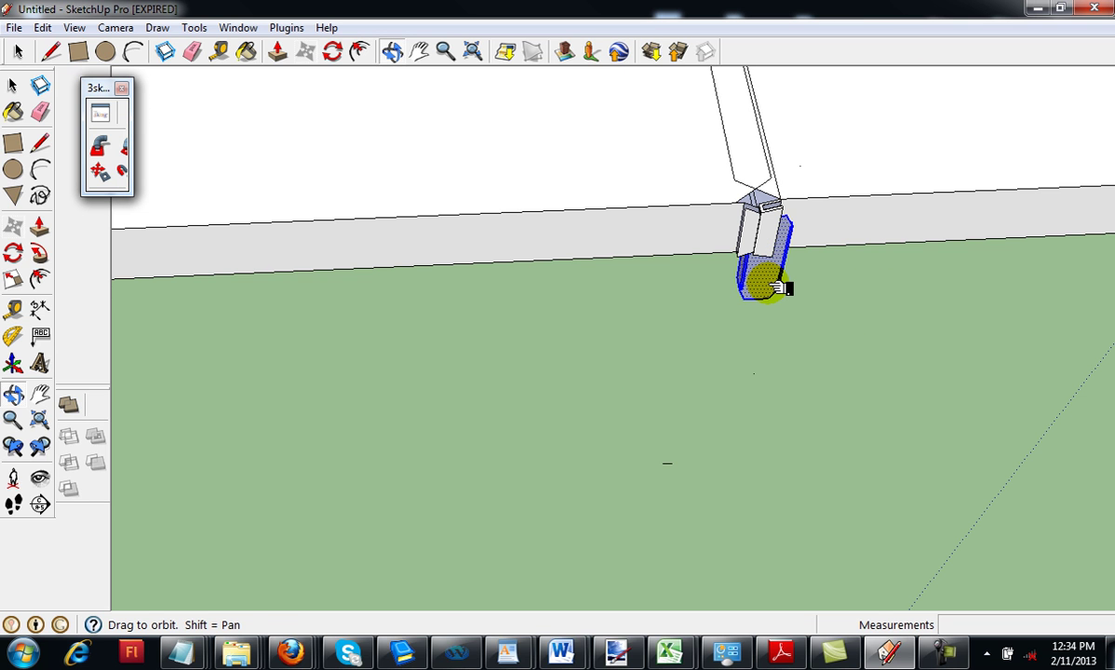
pyautogui.press('m')
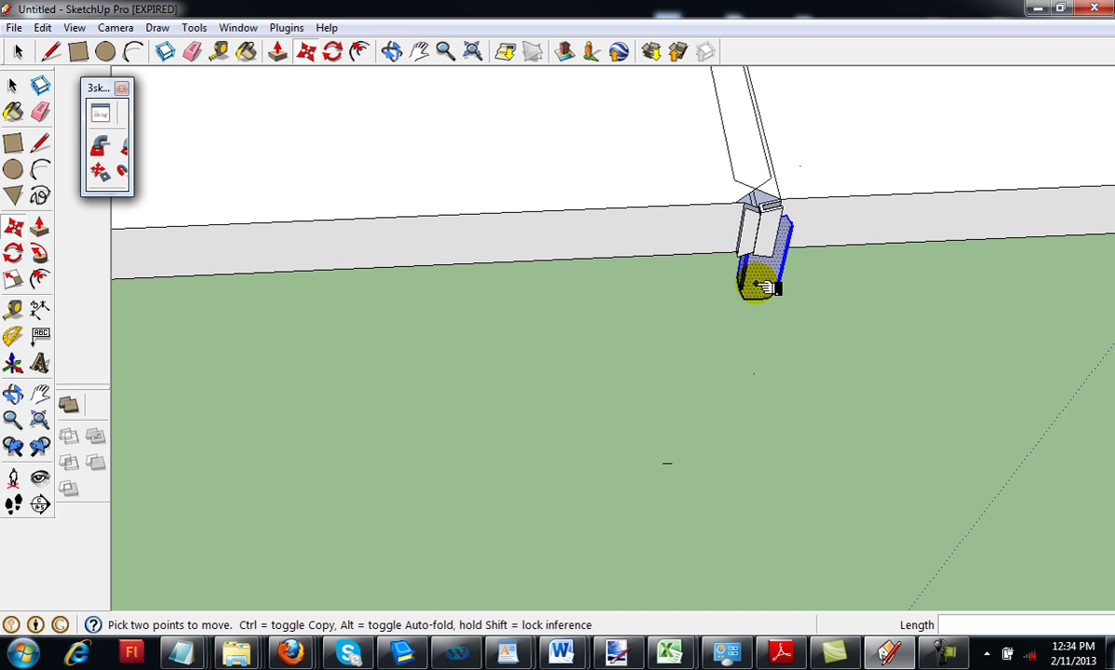
pyautogui.moveTo(764, 289); pyautogui.dragTo(748, 324)
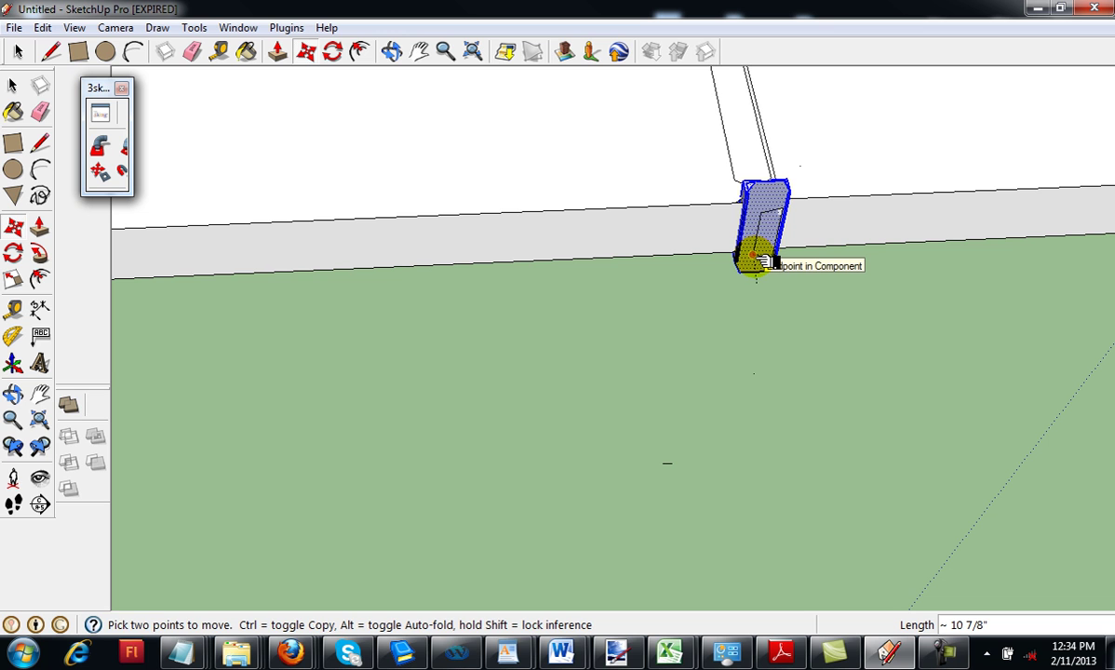
pyautogui.click(764, 260)
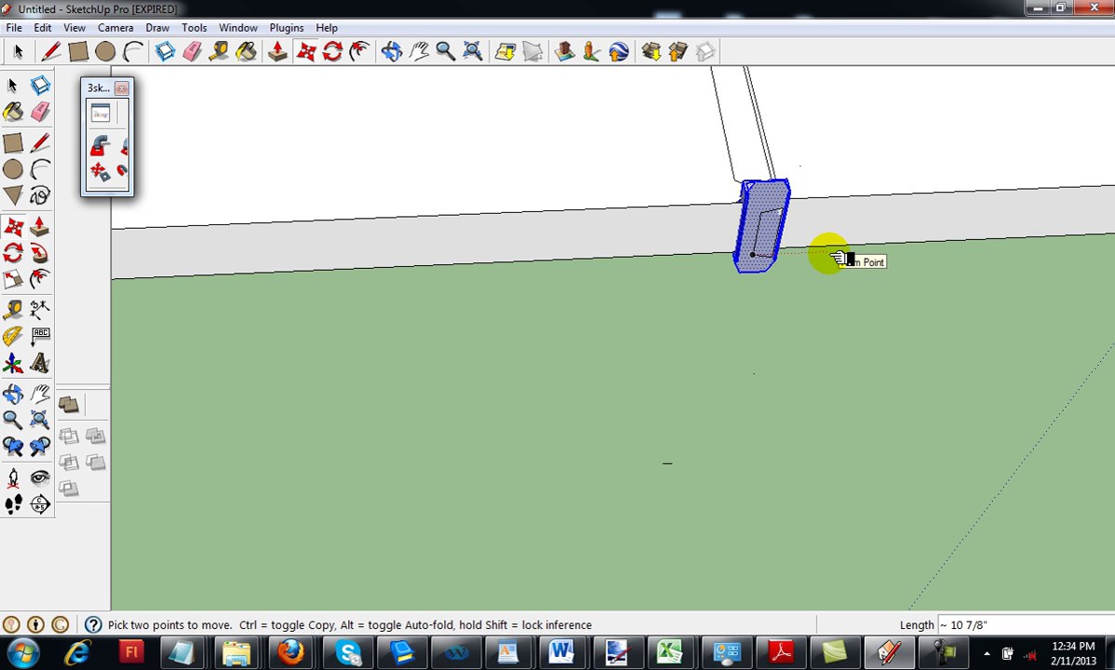
# Step: Start a line at the endpoint on the upper end of the connector clip, beside the panel seam
pyautogui.press('o')
pyautogui.moveTo(851, 248); pyautogui.dragTo(824, 351)
pyautogui.moveTo(877, 92)
pyautogui.mouseDown()
pyautogui.moveTo(852, 254)
pyautogui.moveTo(724, 294)
pyautogui.moveTo(776, 236)
pyautogui.moveTo(808, 129)
pyautogui.moveTo(799, 96)
pyautogui.moveTo(687, 100)
pyautogui.moveTo(731, 5)
pyautogui.mouseUp()
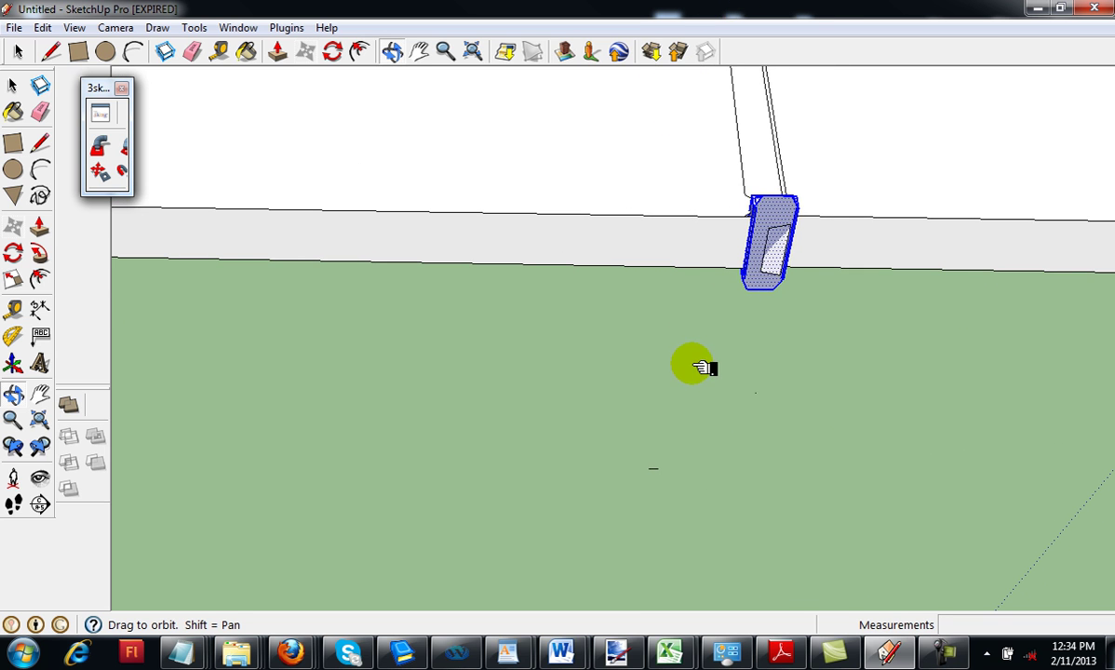
pyautogui.moveTo(694, 364)
pyautogui.mouseDown()
pyautogui.moveTo(729, 299)
pyautogui.moveTo(735, 250)
pyautogui.mouseUp()
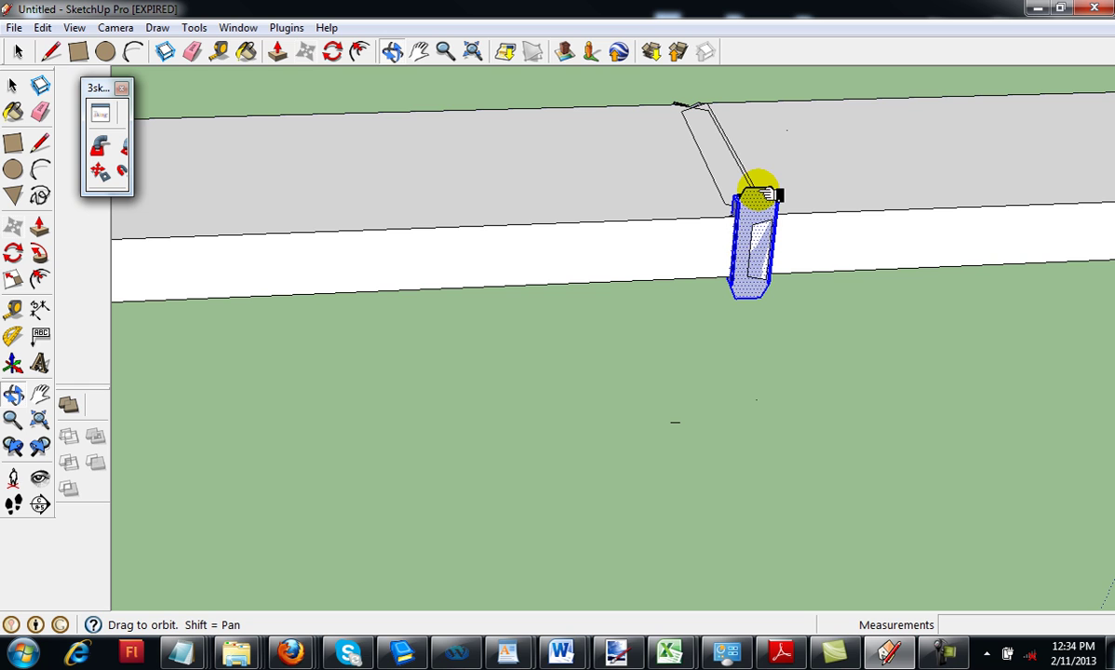
pyautogui.press('l')
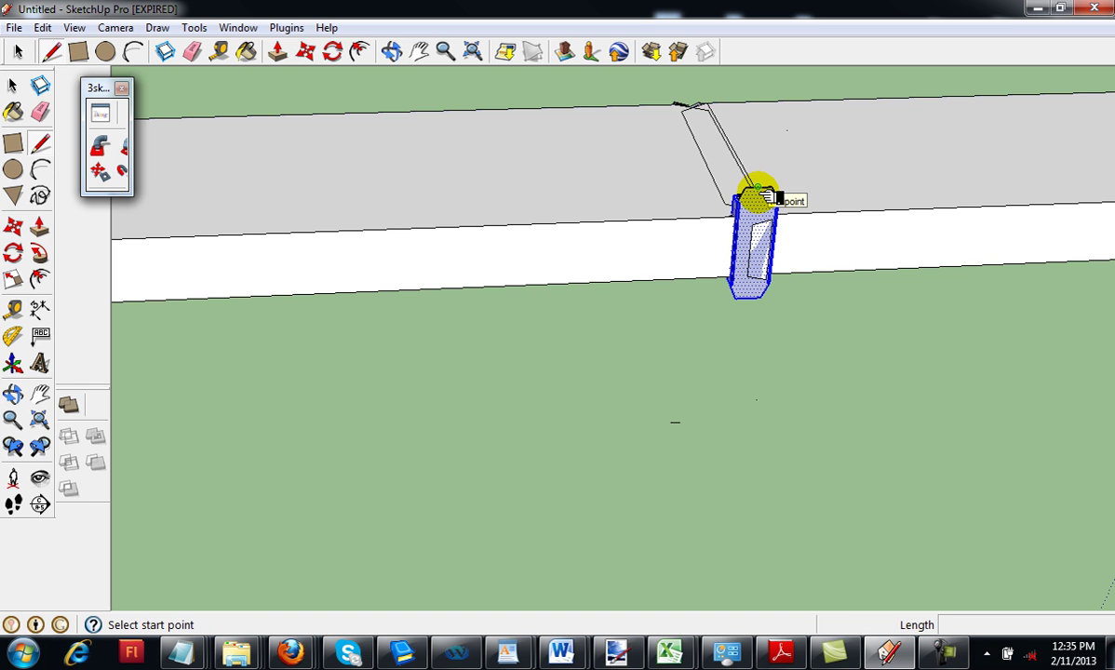